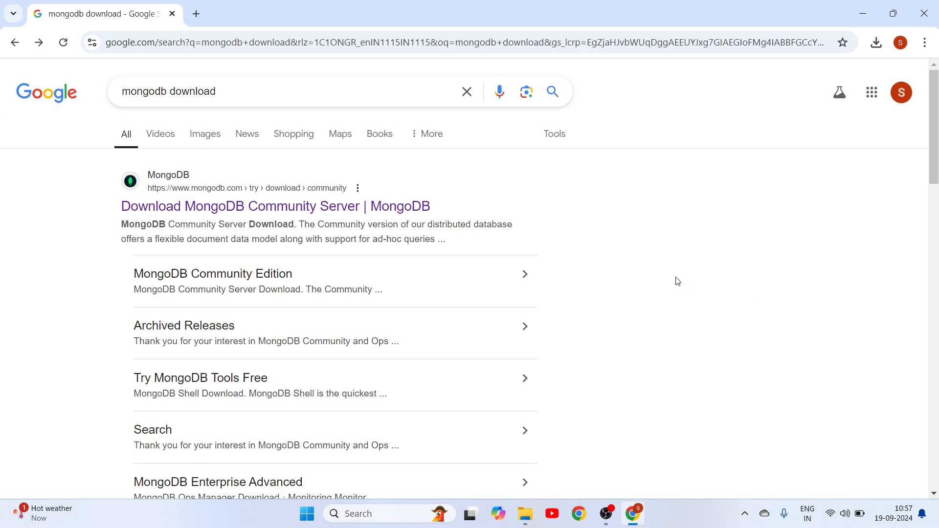
Open the MongoDB Community Server download page from the search results and go to its version, platform and package options
click(213, 208)
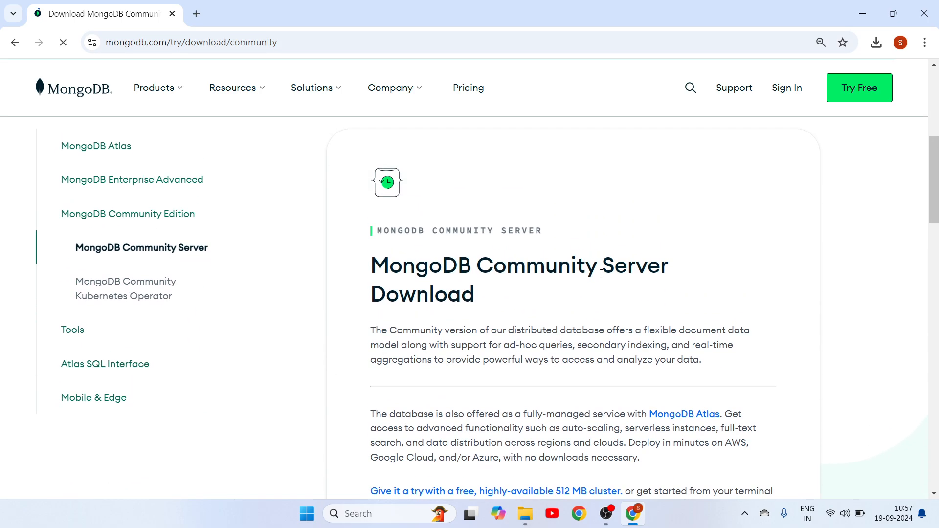
scroll(493, 296, down, 1)
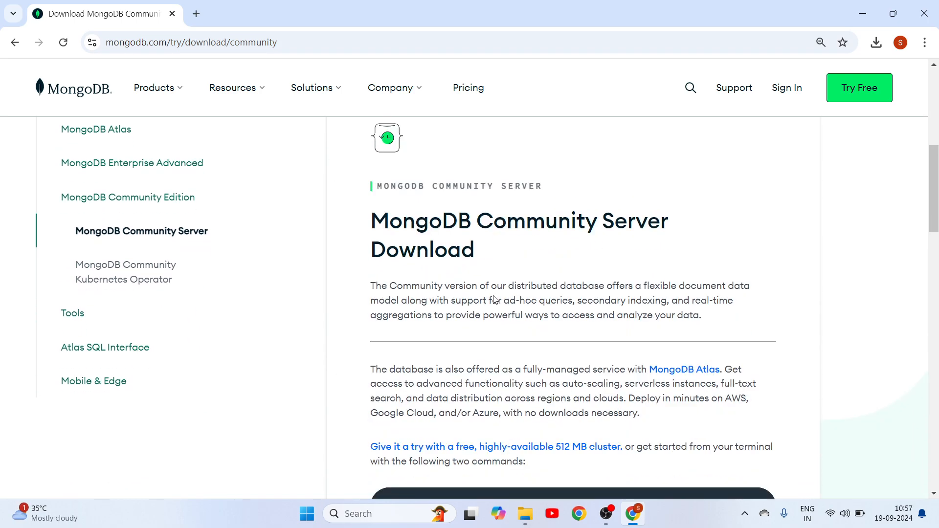
scroll(494, 300, down, 15)
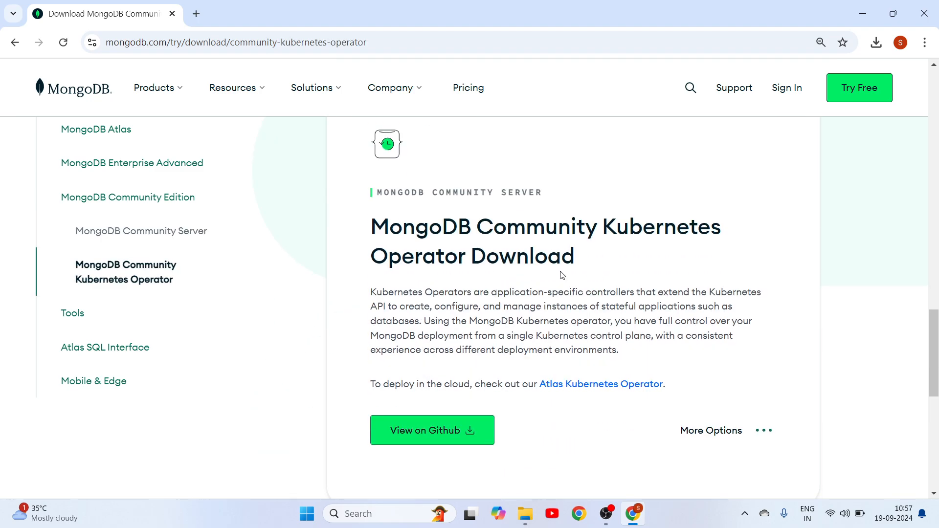
scroll(580, 255, down, 5)
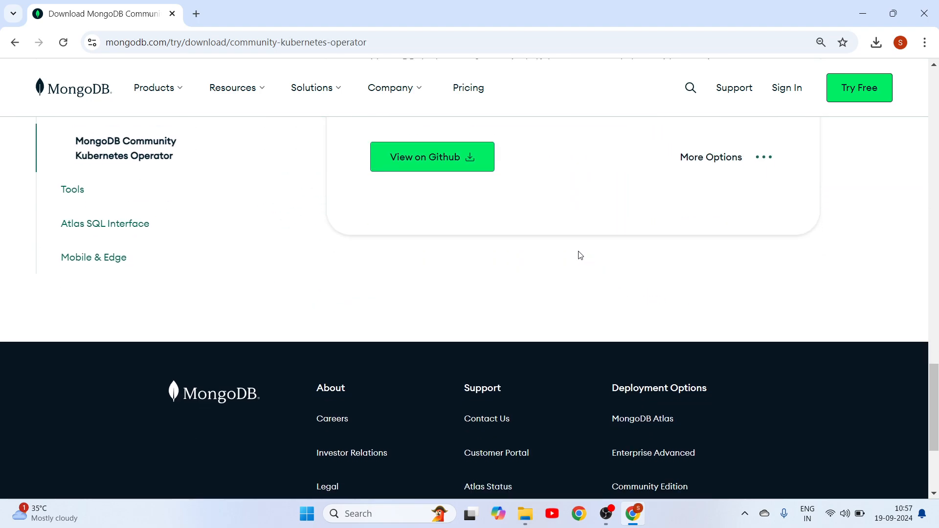
scroll(580, 255, up, 15)
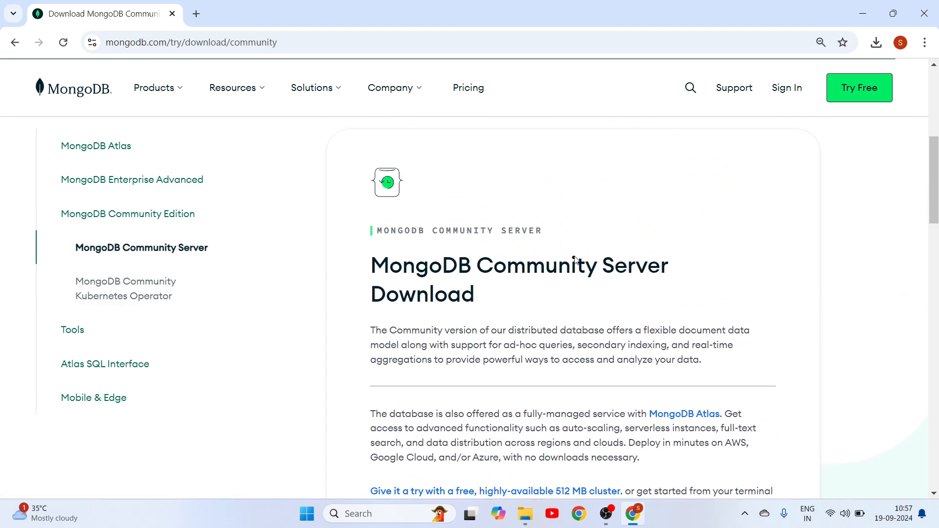
scroll(647, 270, down, 8)
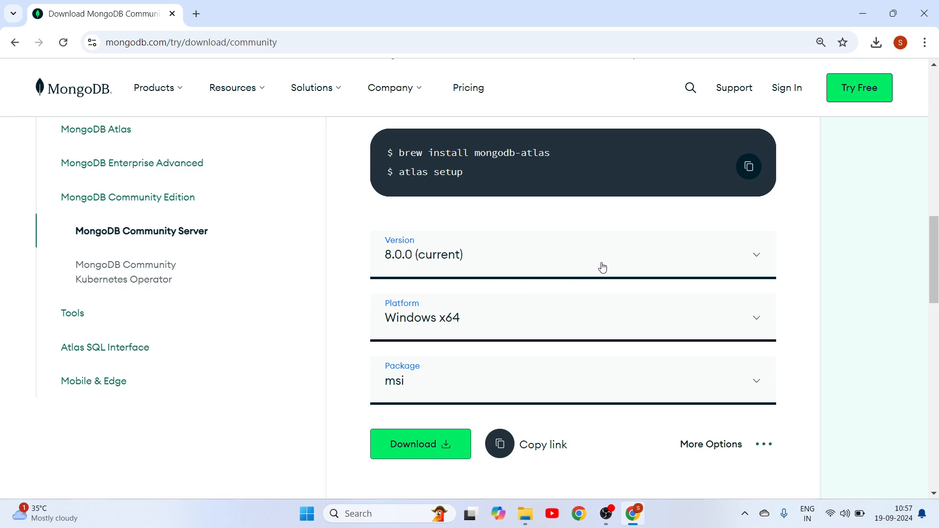
Review the server versions and platforms offered for download, keeping 8.0.0 (current) and Windows x64
click(740, 257)
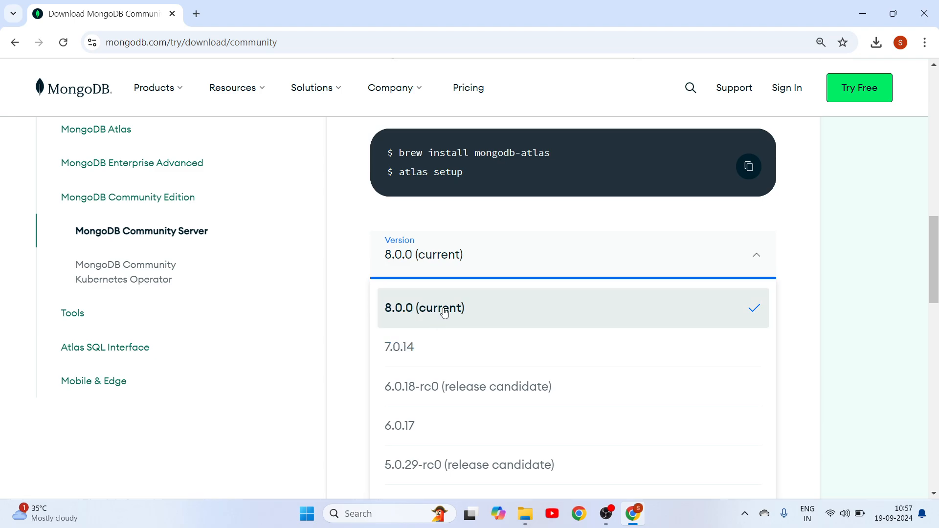
click(836, 311)
scroll(535, 273, down, 1)
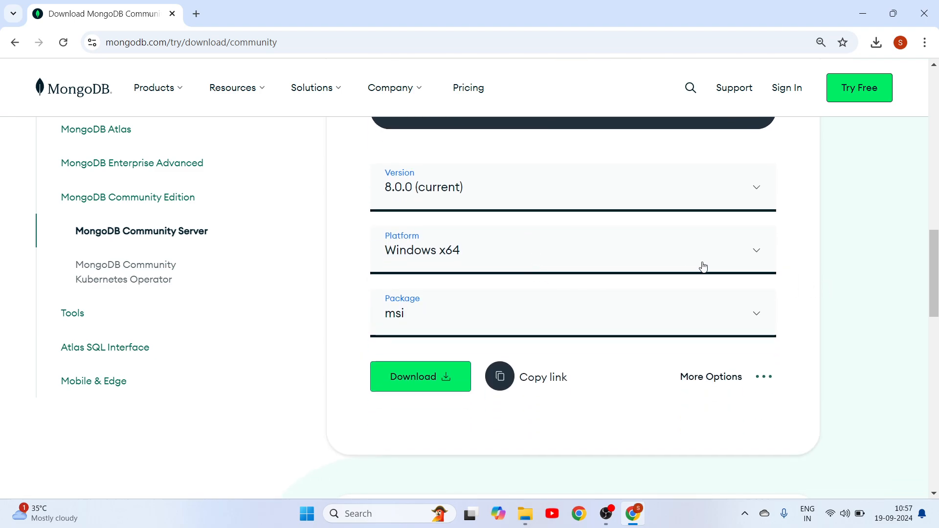
click(702, 266)
scroll(671, 271, down, 3)
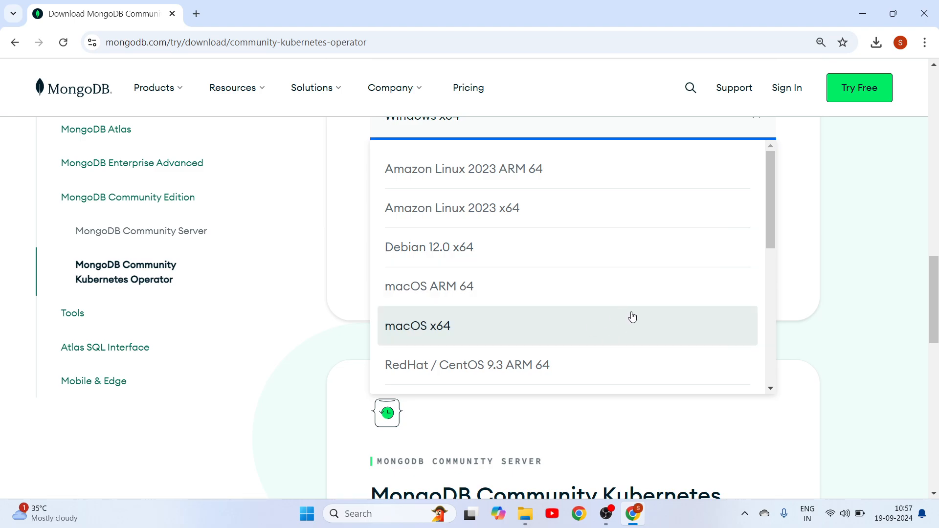
scroll(632, 317, down, 6)
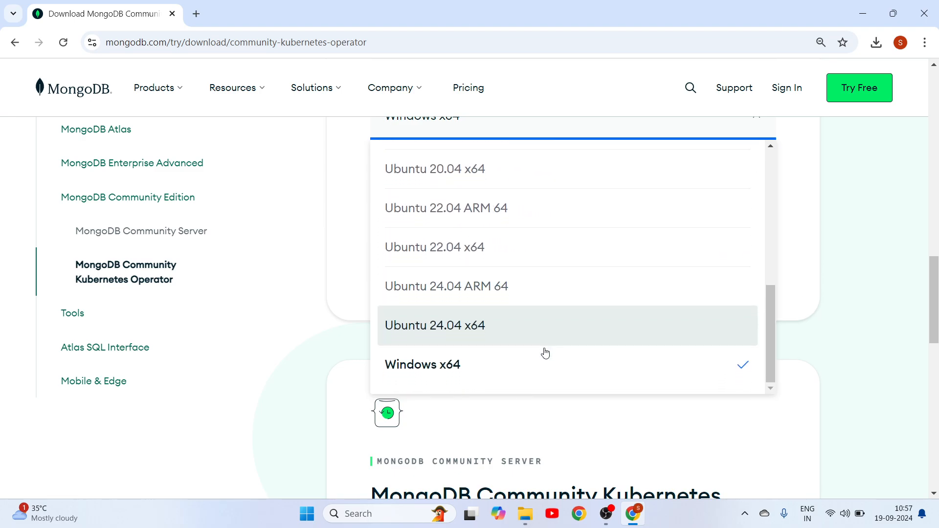
click(857, 321)
scroll(538, 205, up, 1)
scroll(486, 197, up, 3)
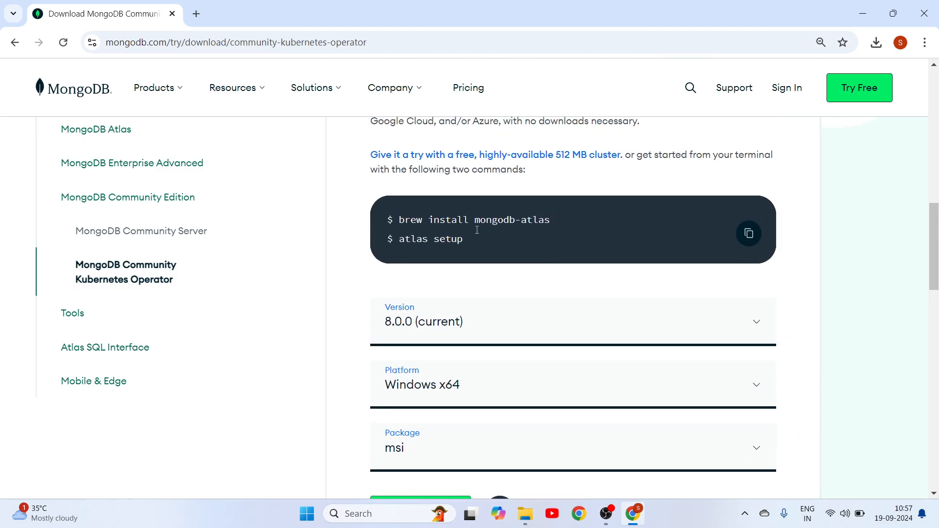
scroll(516, 341, down, 2)
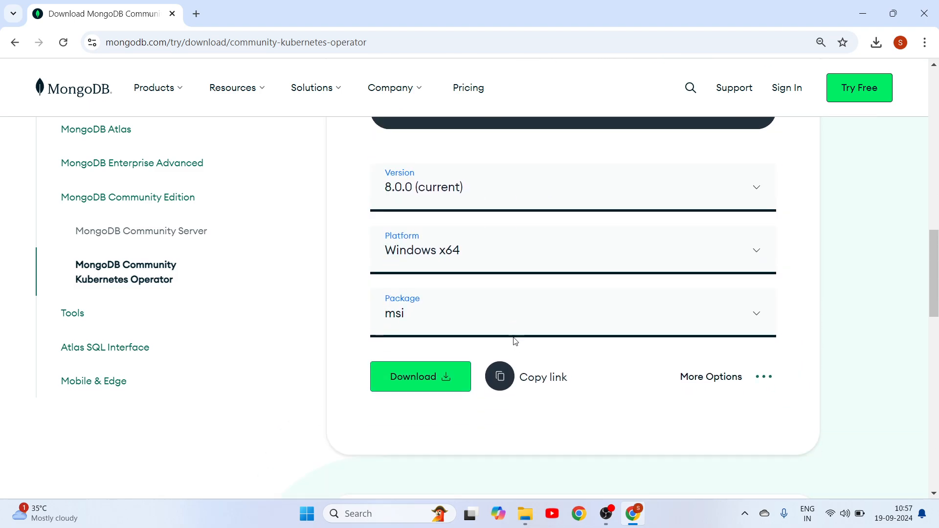
Keep msi as the package and start downloading the MongoDB Community Server installer
click(694, 315)
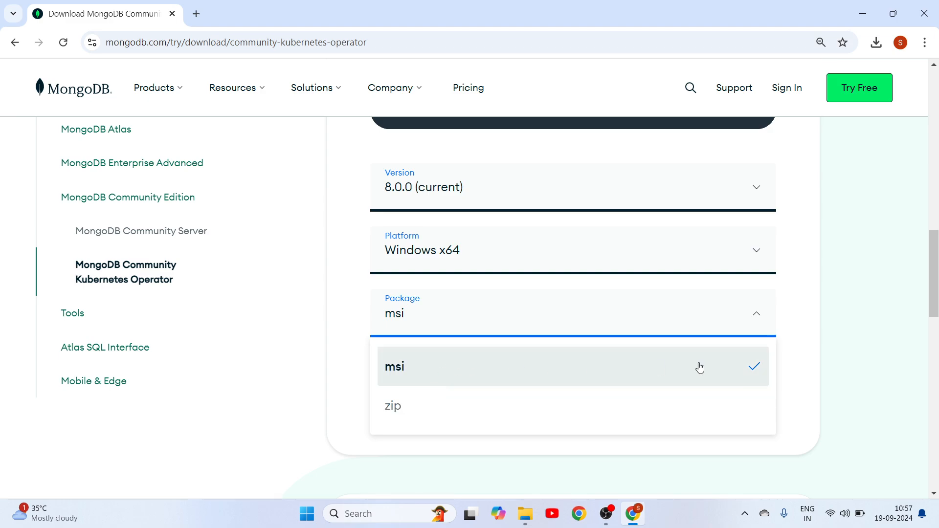
click(833, 362)
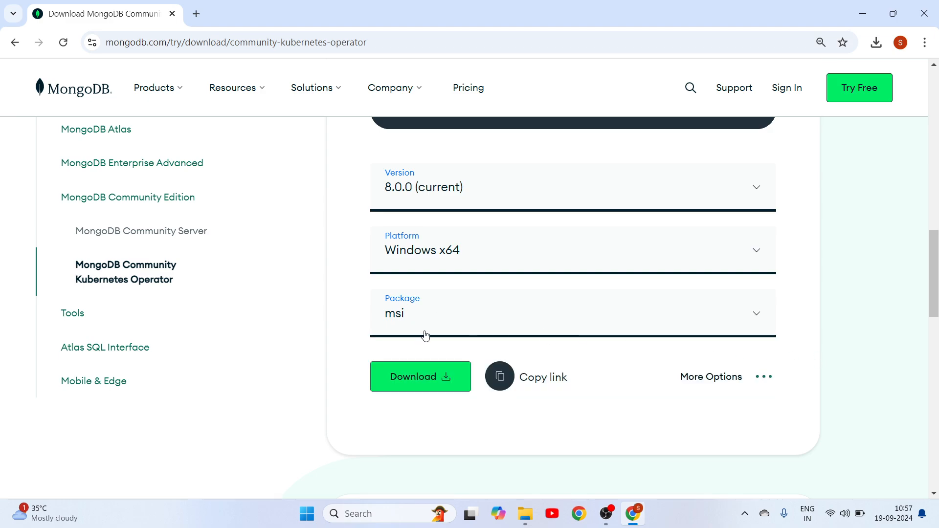
click(420, 378)
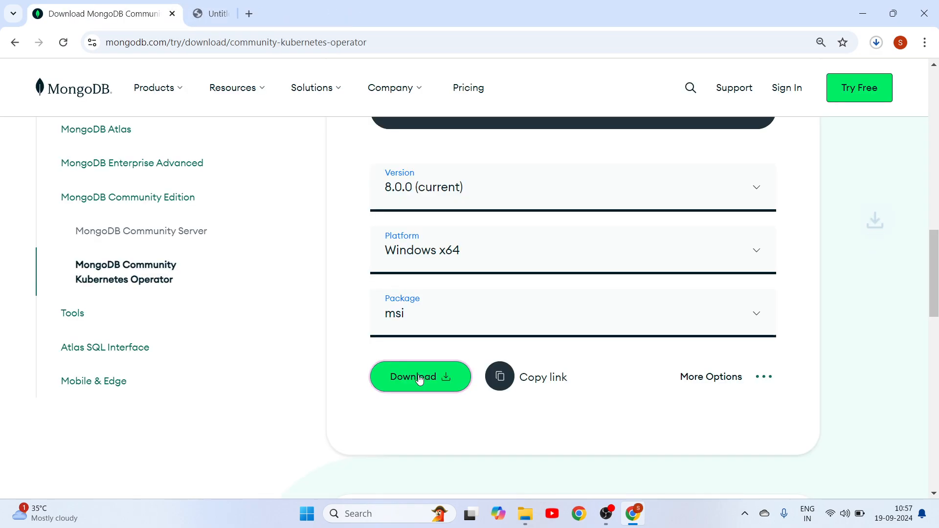
Cancel the running MongoDB installer download and dismiss the download history
click(882, 43)
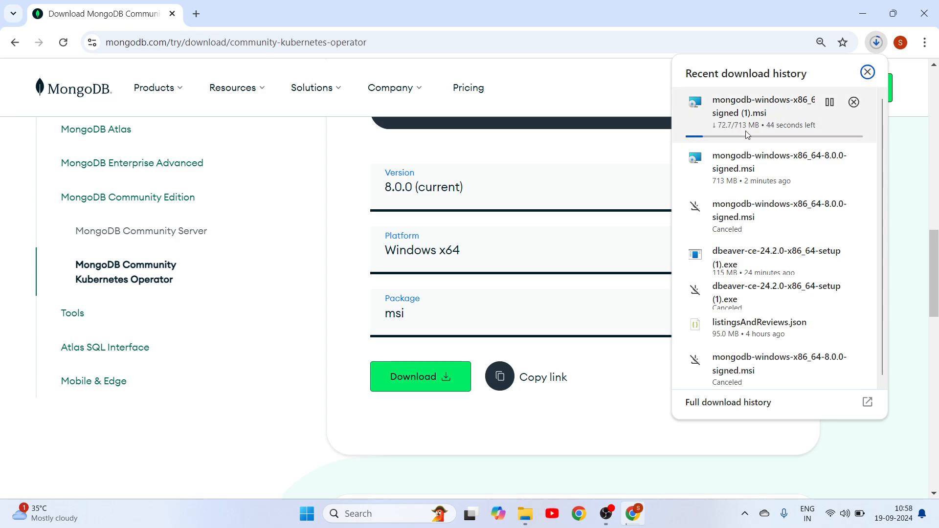
click(854, 102)
click(918, 158)
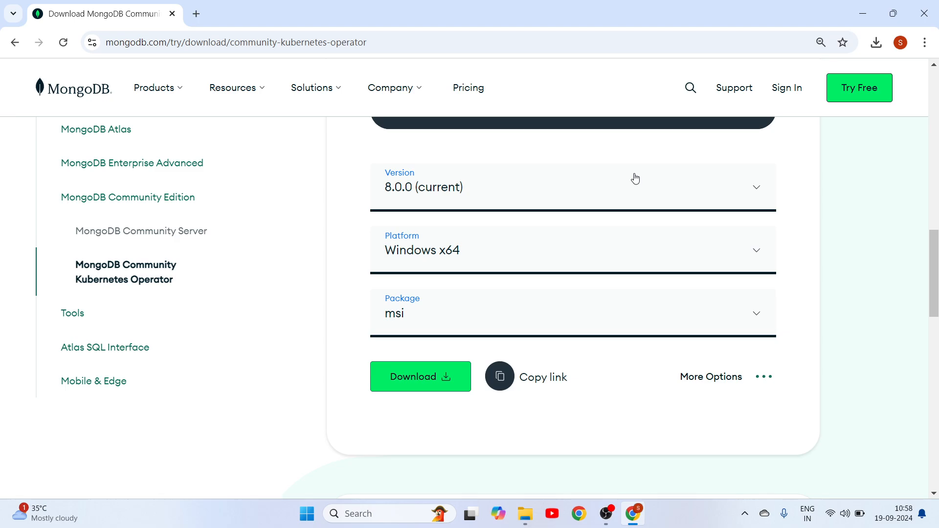
Switch to File Explorer and run the mongodb-windows-x86_64-8.0.0-signed installer from the downloaded files folder, leaving only the setup wizard in view
click(863, 13)
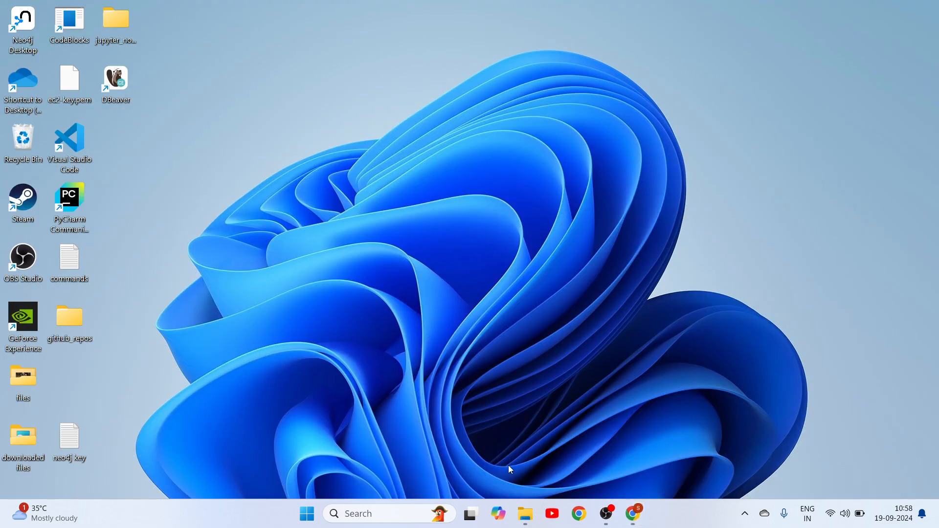
click(525, 514)
click(191, 115)
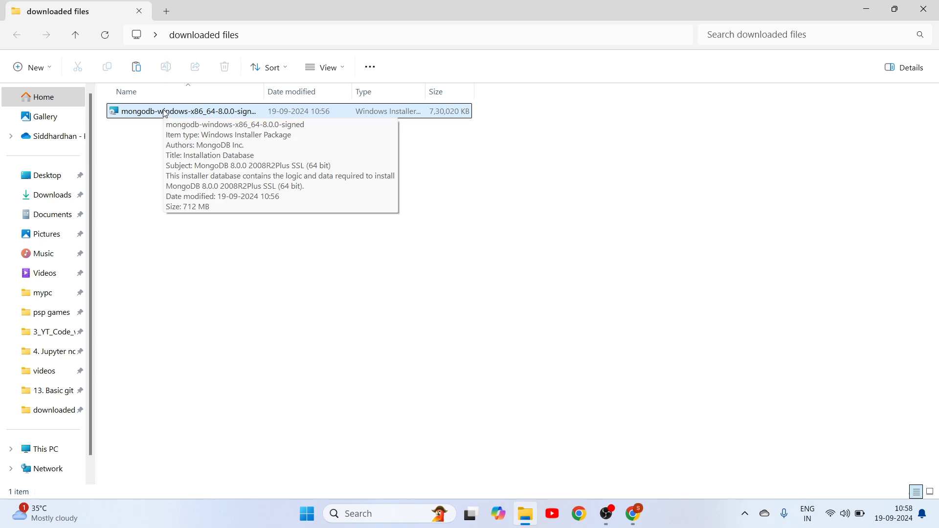
double_click(147, 112)
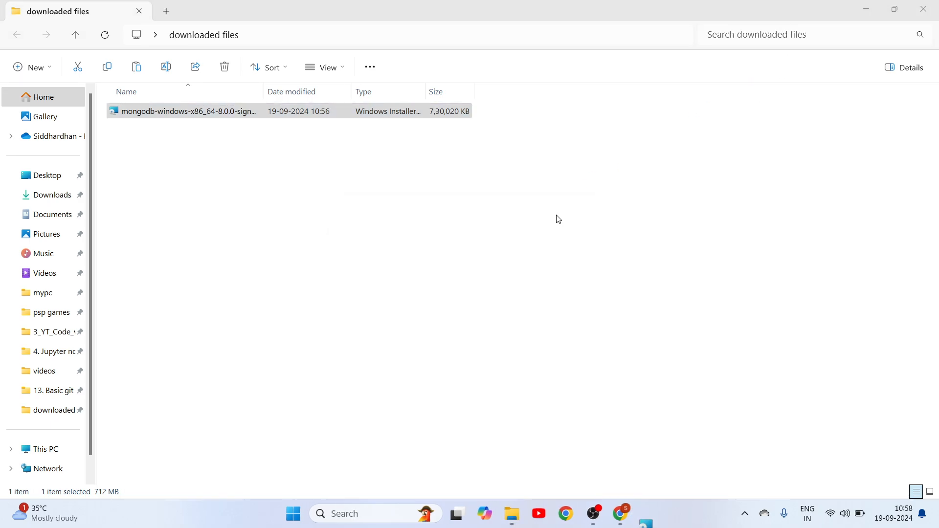
click(865, 9)
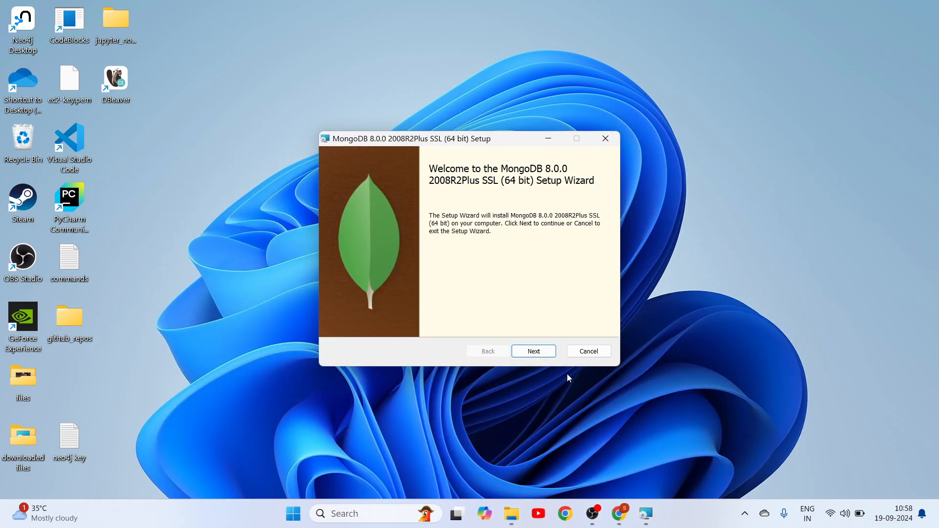
Accept the license agreement in the MongoDB setup wizard and choose the Complete setup type
click(533, 352)
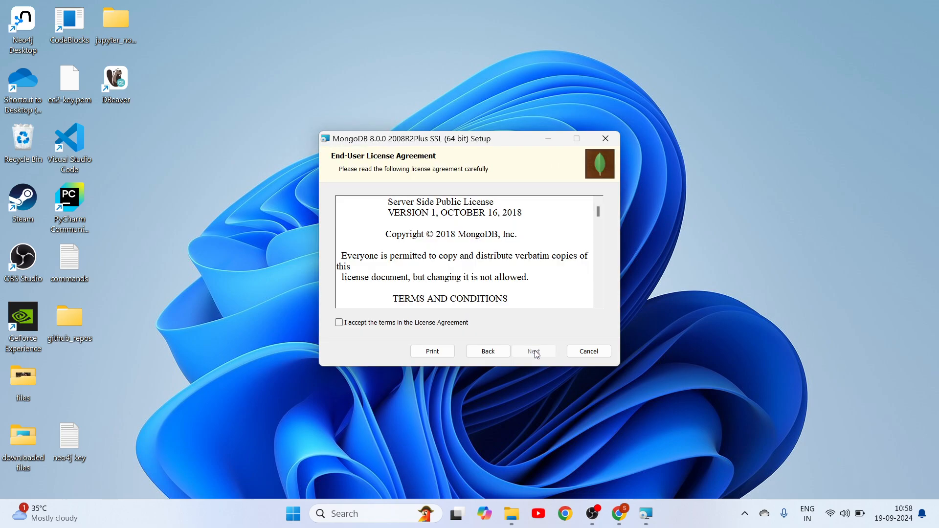
click(348, 324)
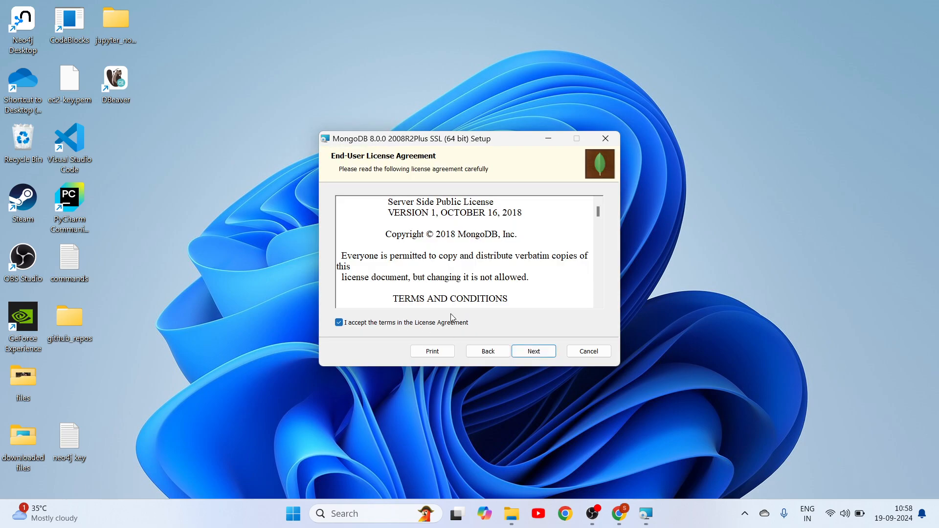
click(529, 351)
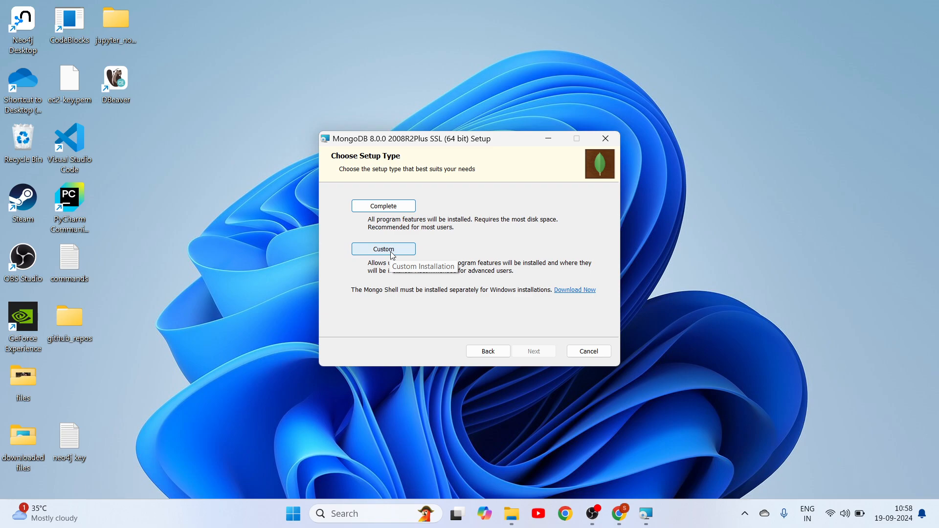
click(399, 208)
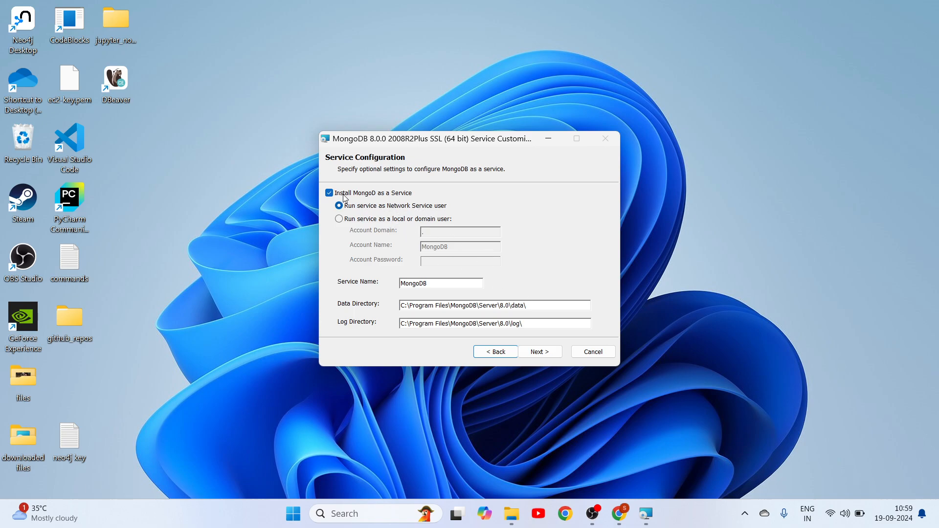
Install MongoDB with the default service configuration and MongoDB Compass included
click(539, 353)
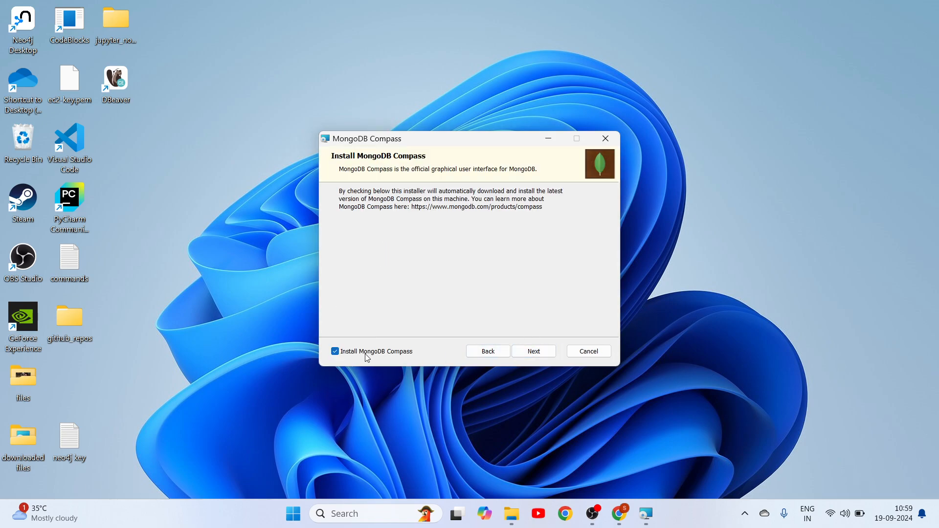
click(341, 353)
click(336, 351)
click(543, 357)
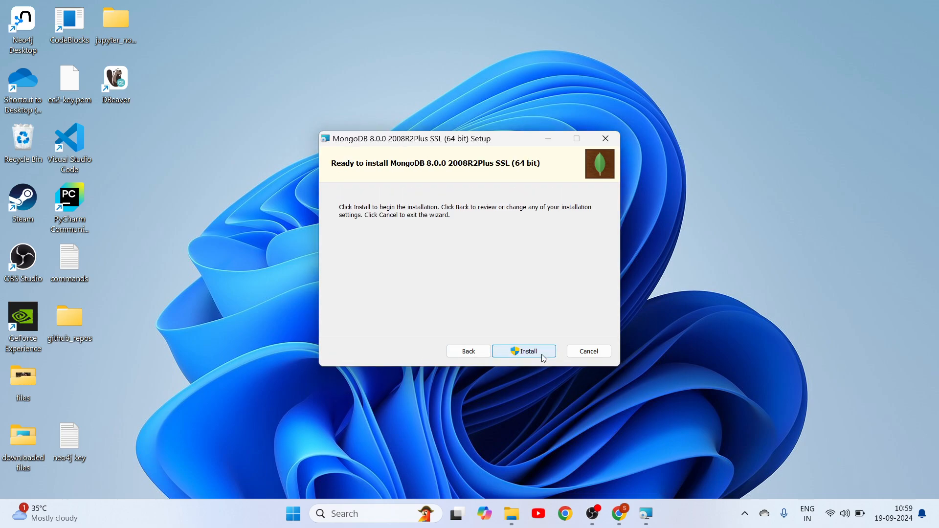
click(536, 355)
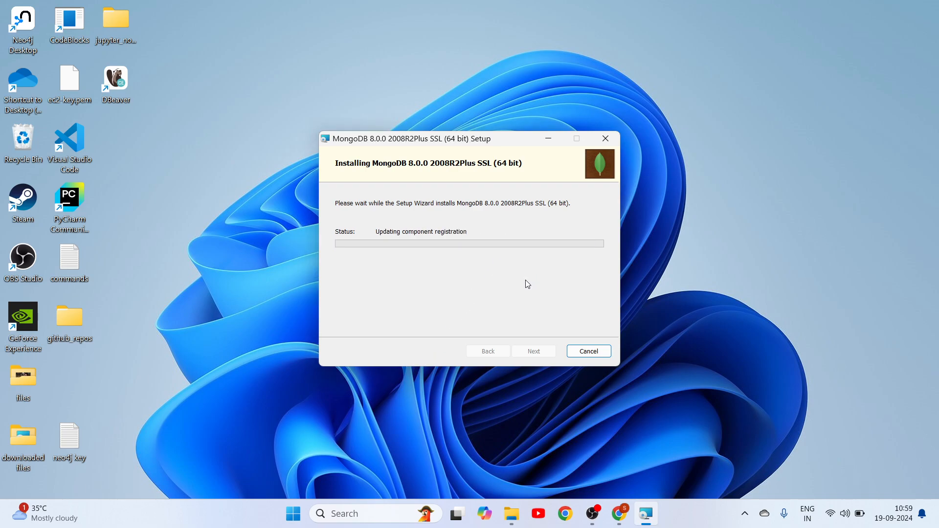
click(703, 277)
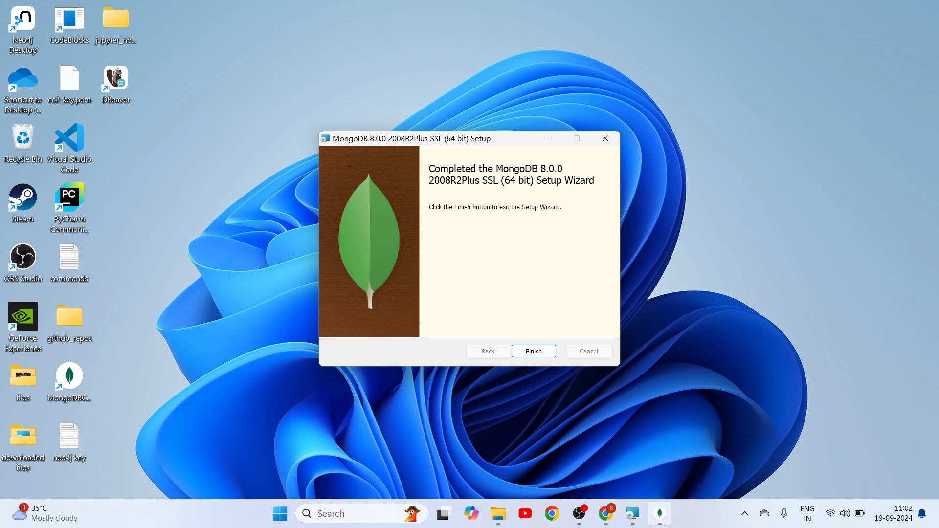
Finish the MongoDB setup wizard and switch to MongoDB Compass
click(660, 514)
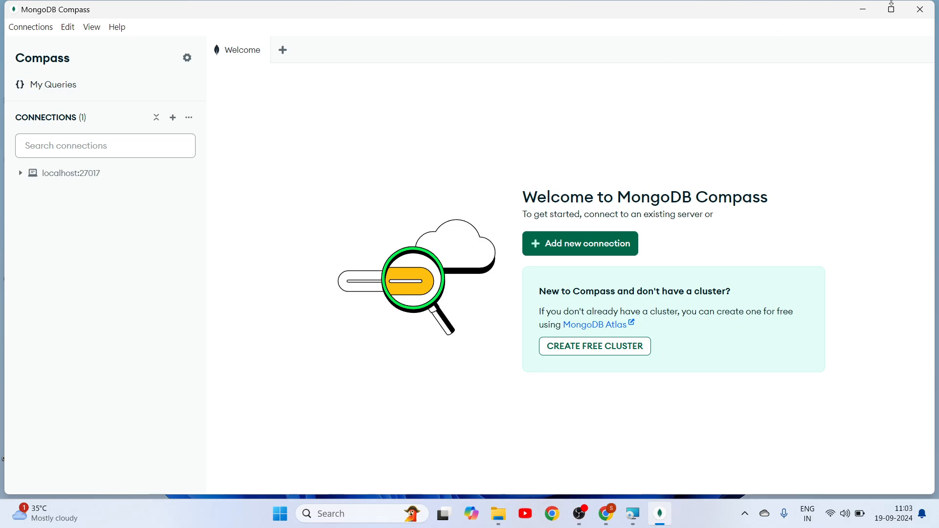
click(864, 10)
click(534, 351)
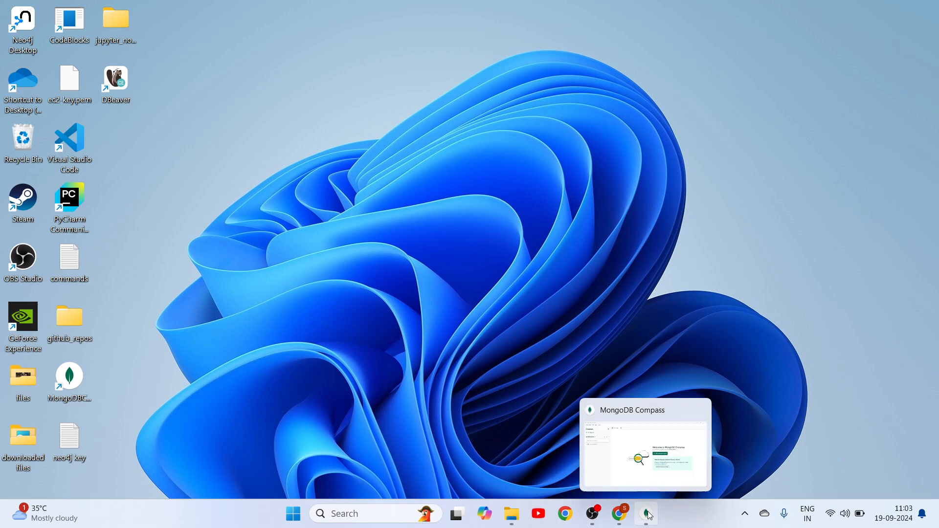
click(650, 516)
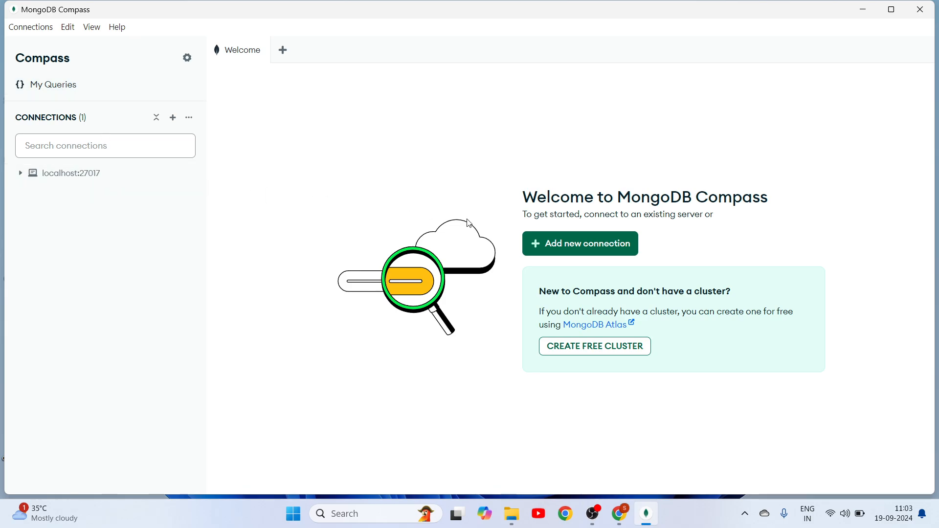
Start a new connection and remove the trailing slash from its URI so it reads mongodb://localhost:27017
click(593, 247)
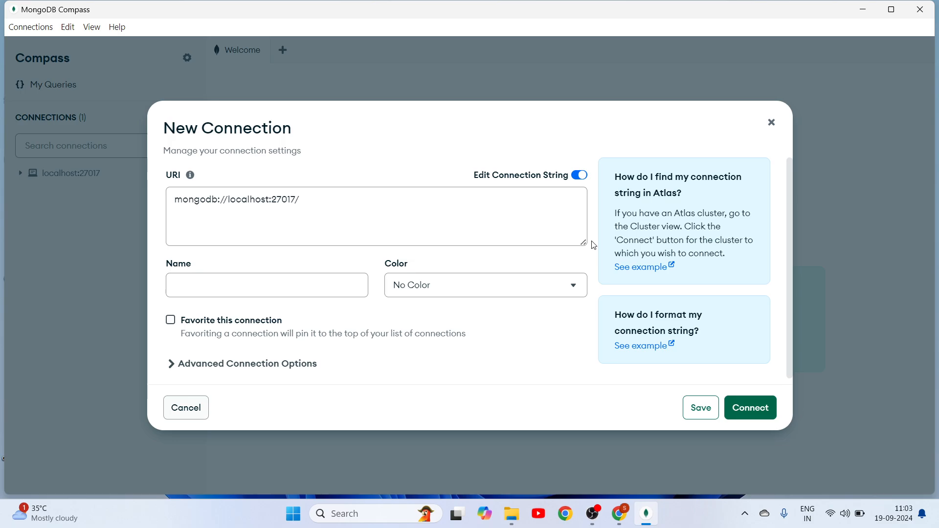
click(312, 206)
key(BackSpace)
drag(312, 206, 265, 194)
double_click(285, 204)
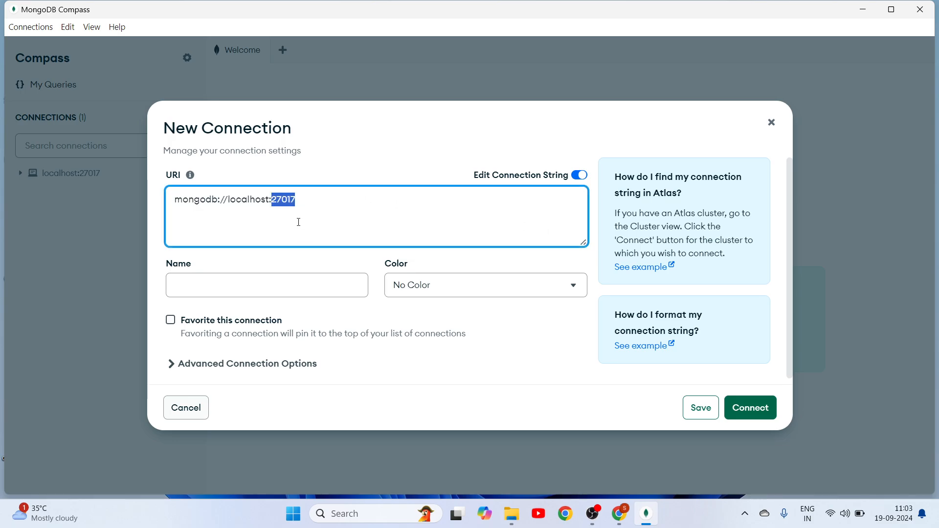
double_click(243, 203)
double_click(200, 202)
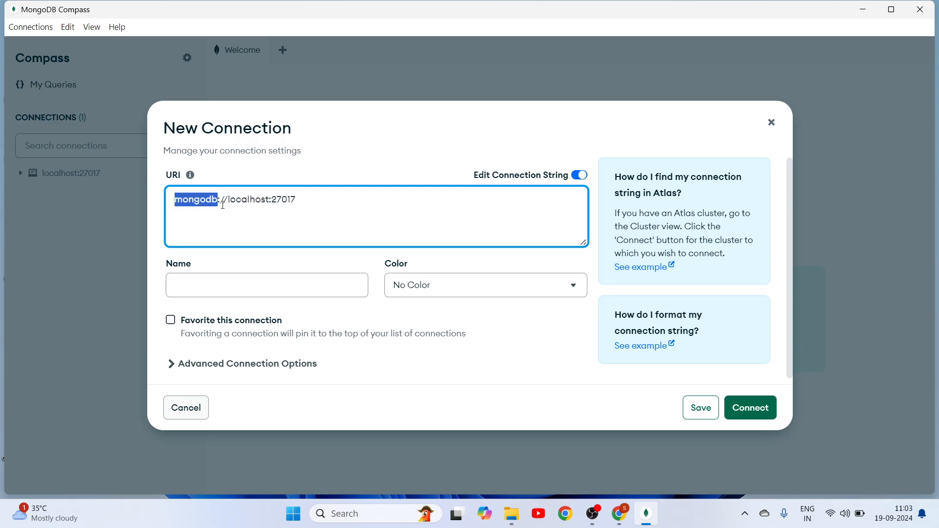
Set the new connection's color to Blue and connect to mongodb://localhost:27017/
double_click(252, 206)
drag(298, 202, 174, 202)
click(303, 202)
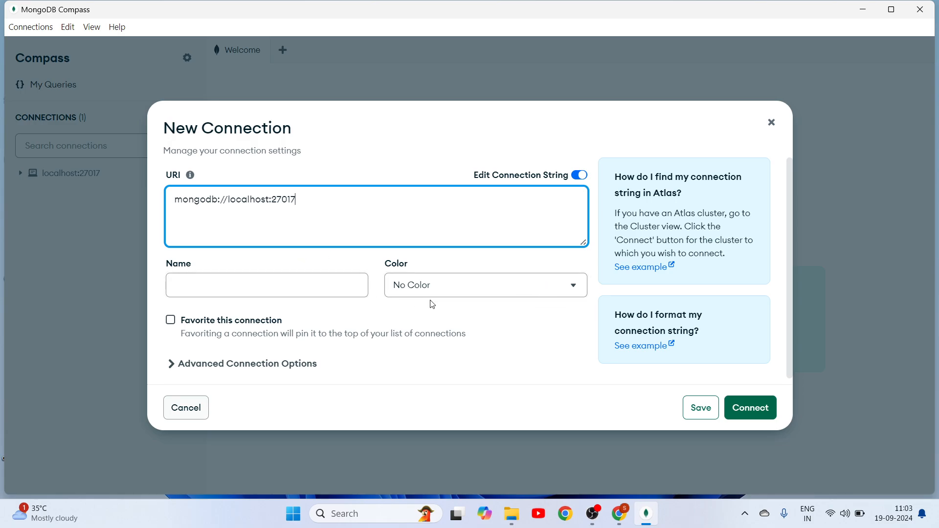
click(529, 288)
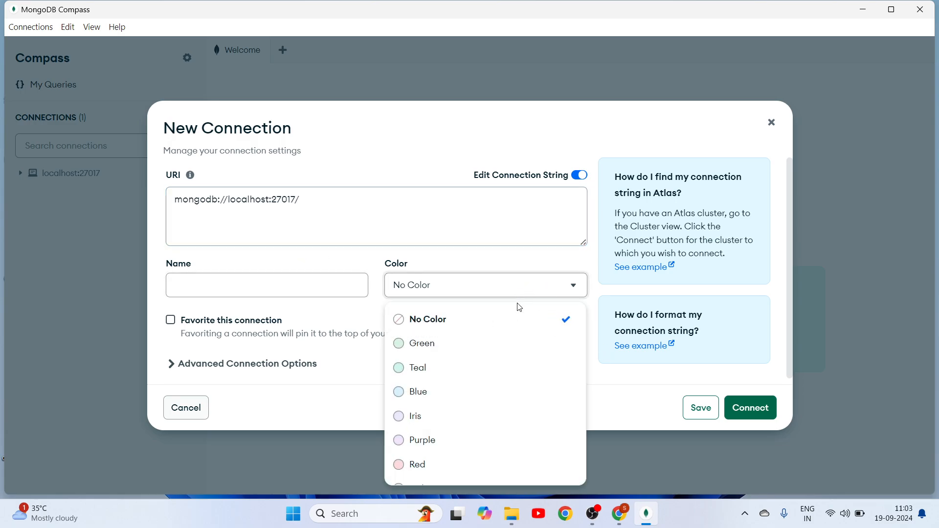
click(445, 345)
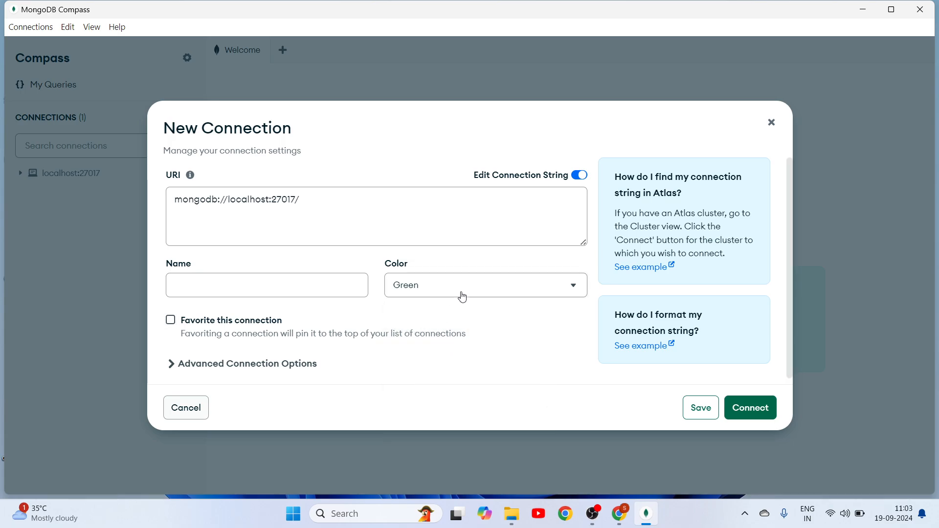
click(484, 297)
click(419, 390)
scroll(441, 322, down, 1)
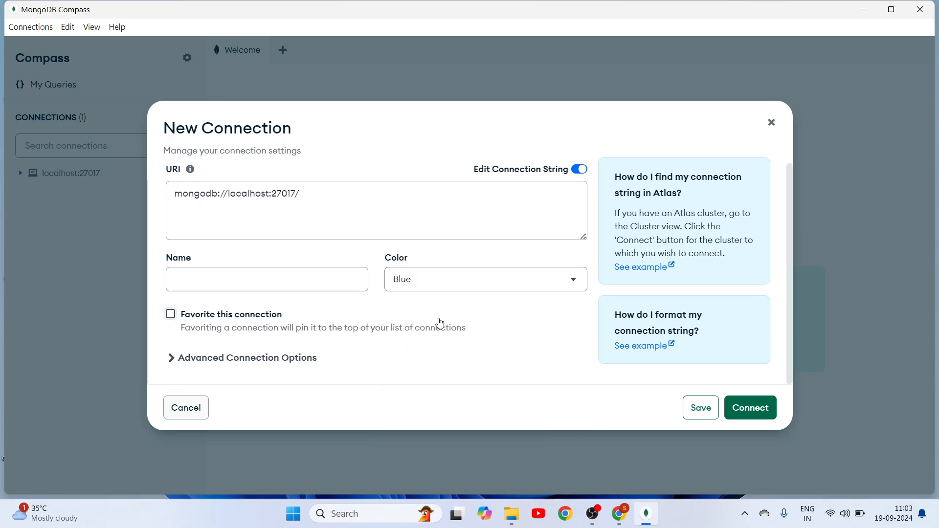
click(751, 408)
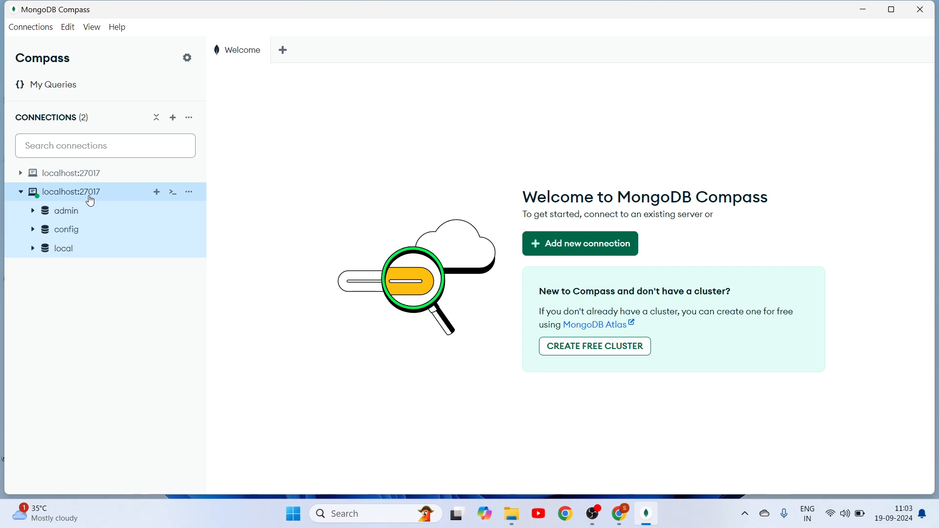
Examine the admin and config databases under the connected server and open the local database
click(35, 213)
click(36, 215)
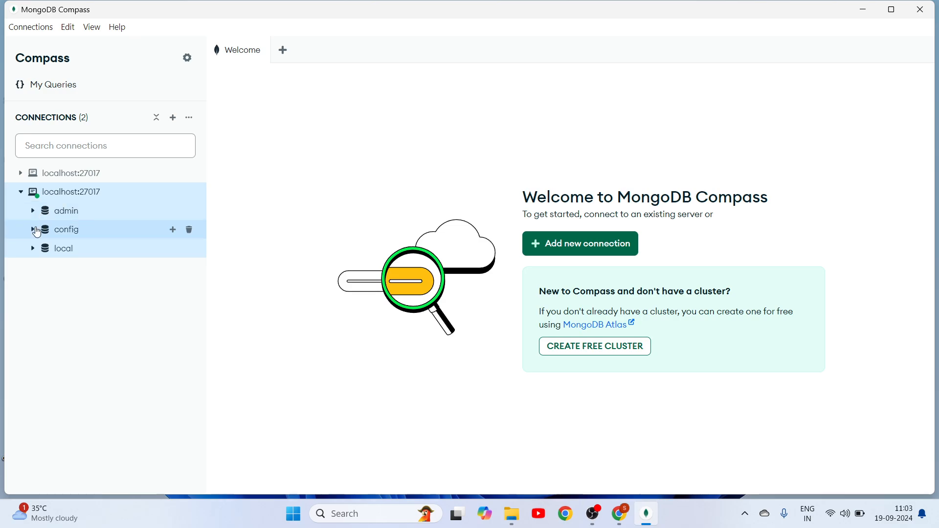
click(35, 231)
click(35, 232)
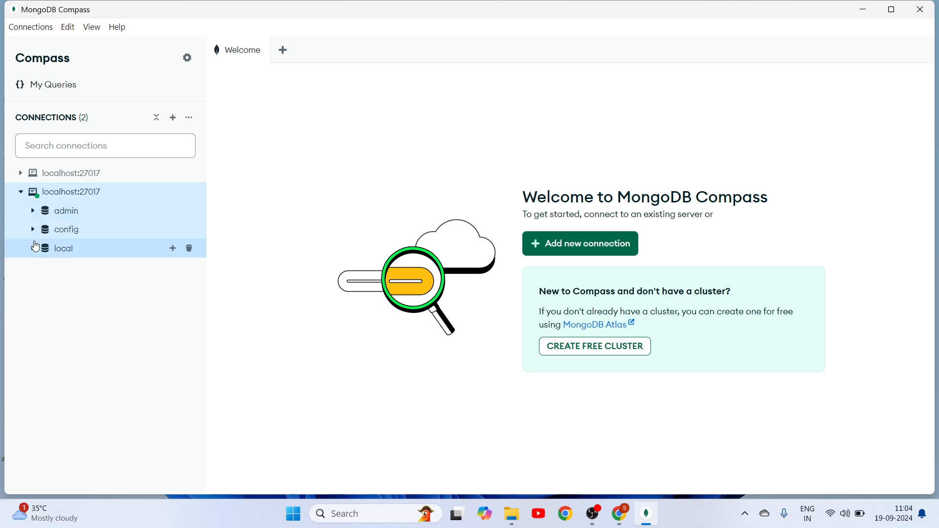
click(35, 246)
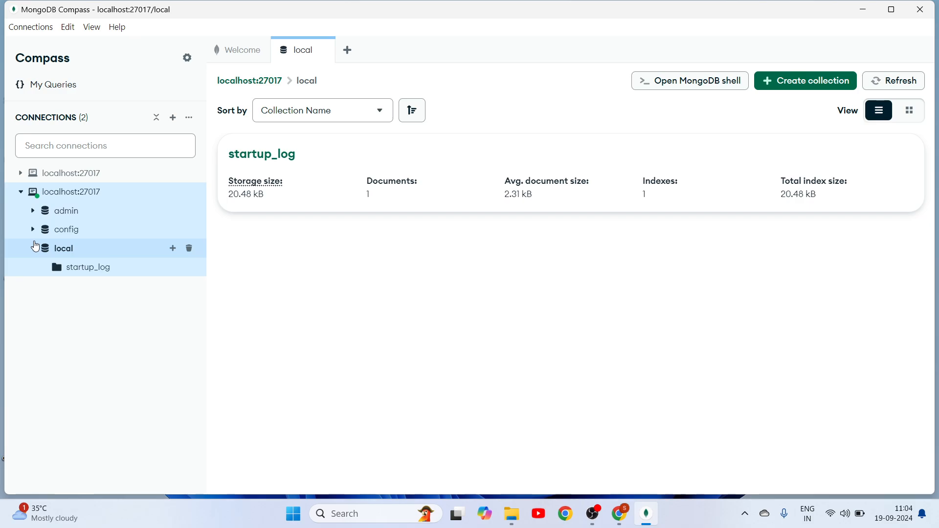
Close the local and Welcome tabs, collapse the connected server, and exit MongoDB Compass
click(319, 50)
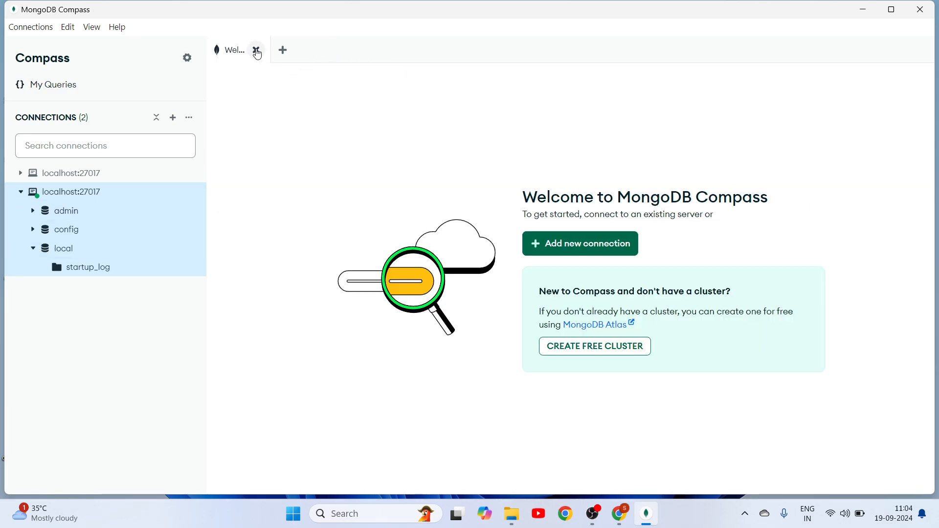
click(256, 51)
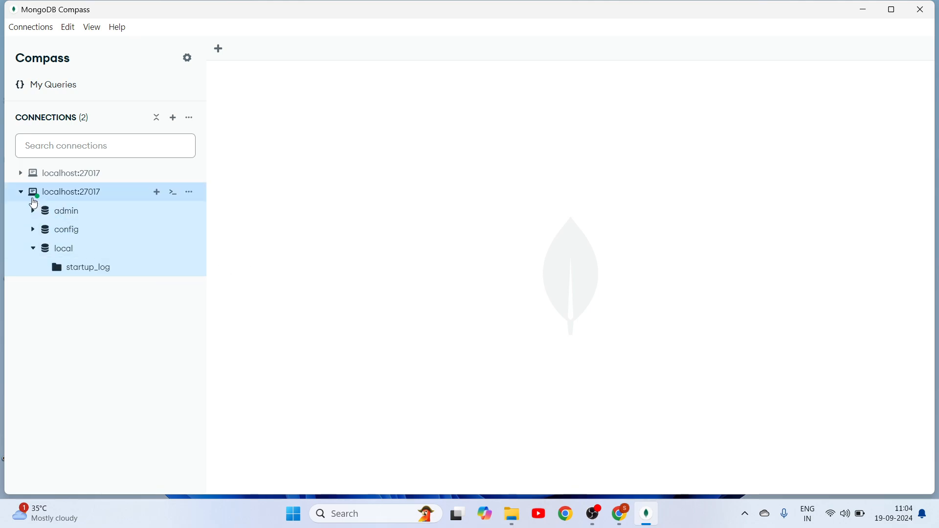
click(24, 193)
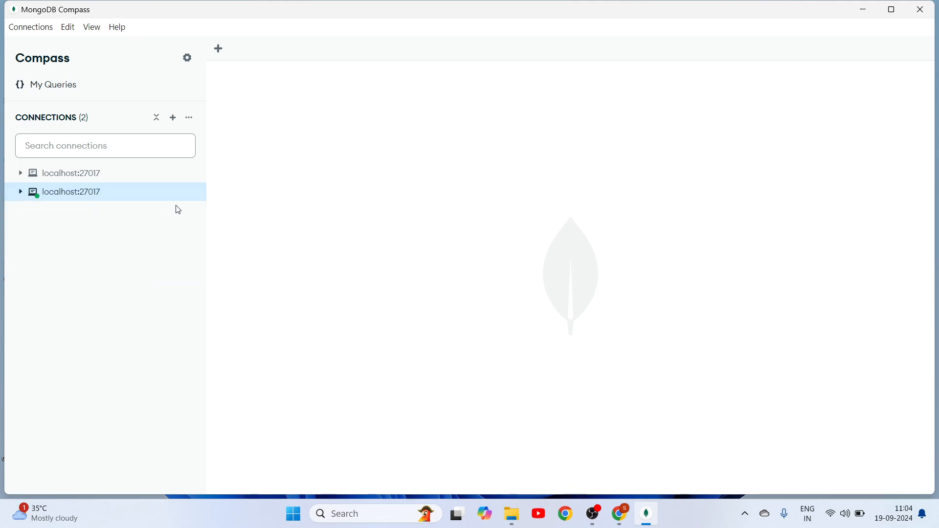
click(891, 10)
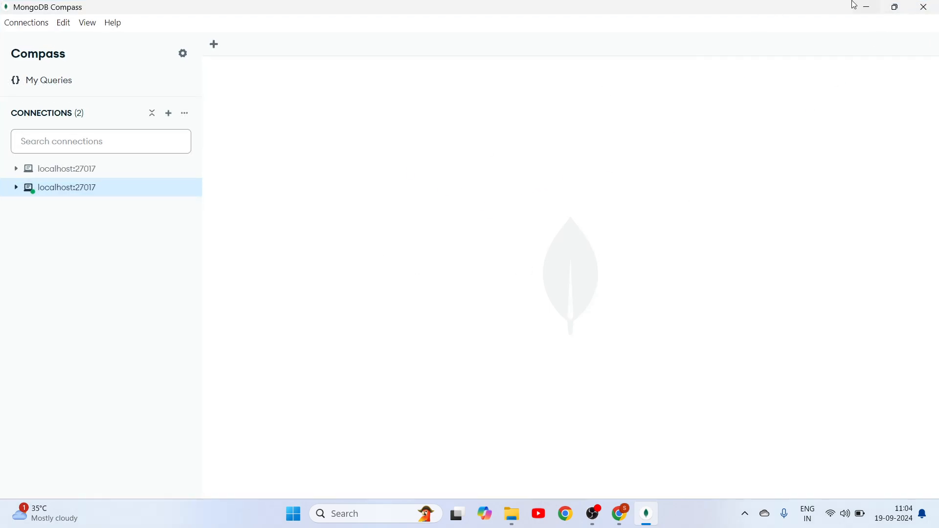
click(923, 7)
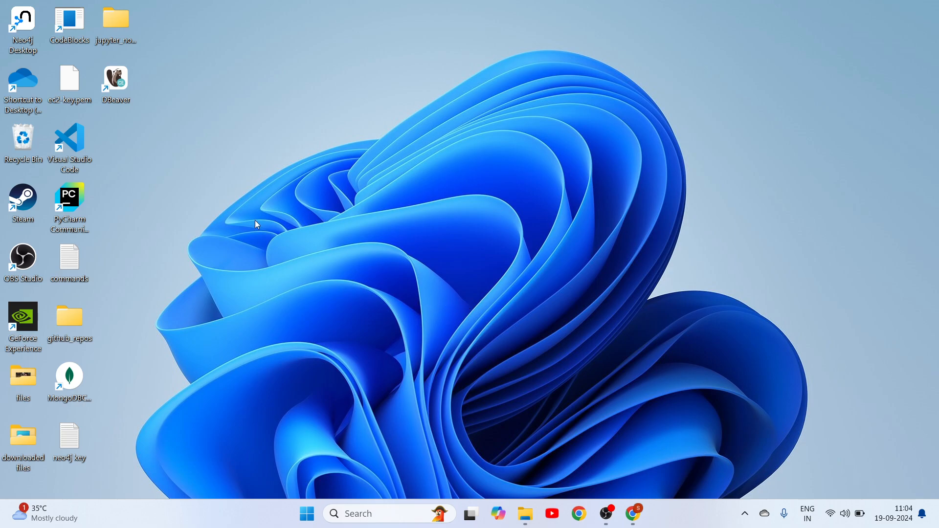
Open Command Prompt with administrator rights
click(396, 512)
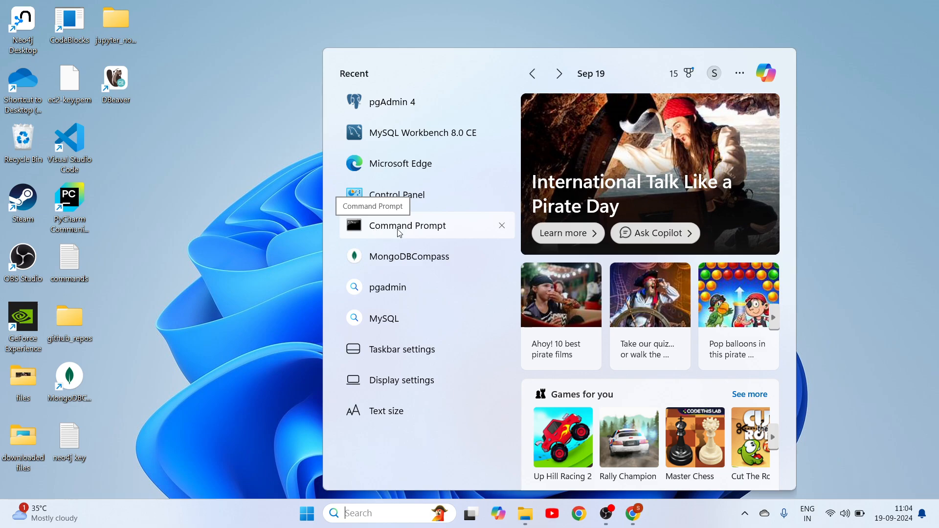
right_click(420, 233)
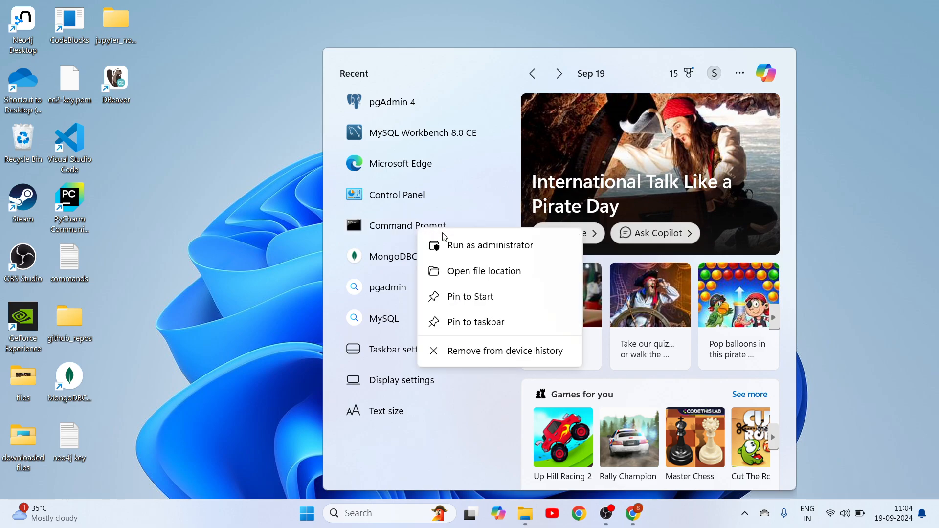
click(477, 246)
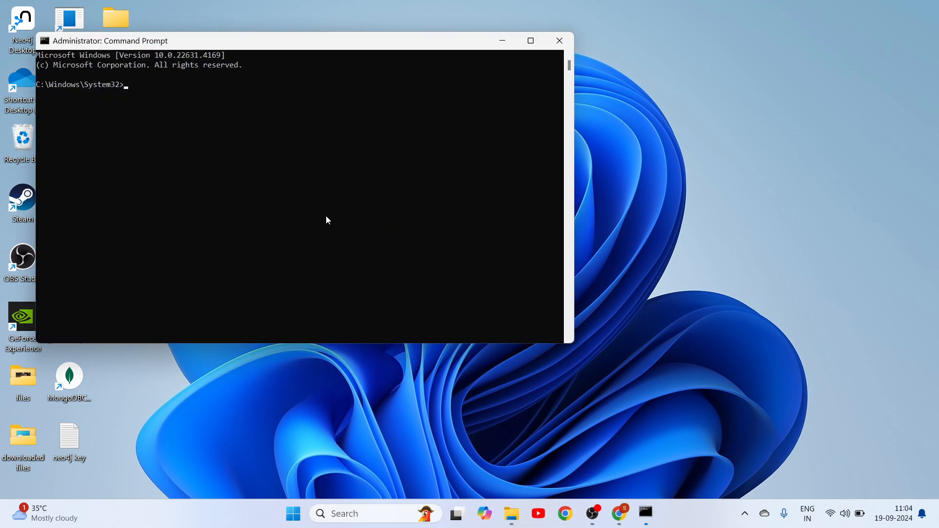
Stop the MongoDB service by running the command net stop MongoDB
click(307, 212)
text(net start)
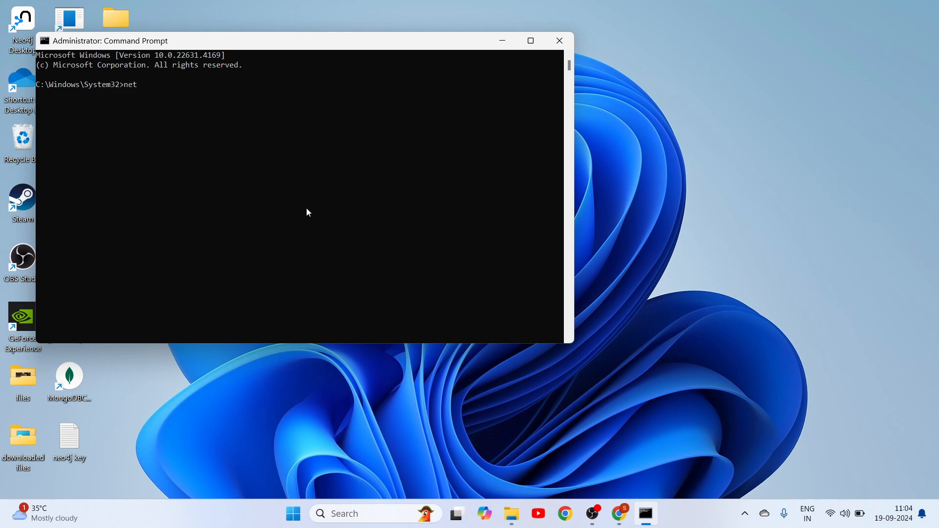
key(BackSpace)
key(BackSpace)
key(BackSpace)
text(op MongoDB)
click(216, 87)
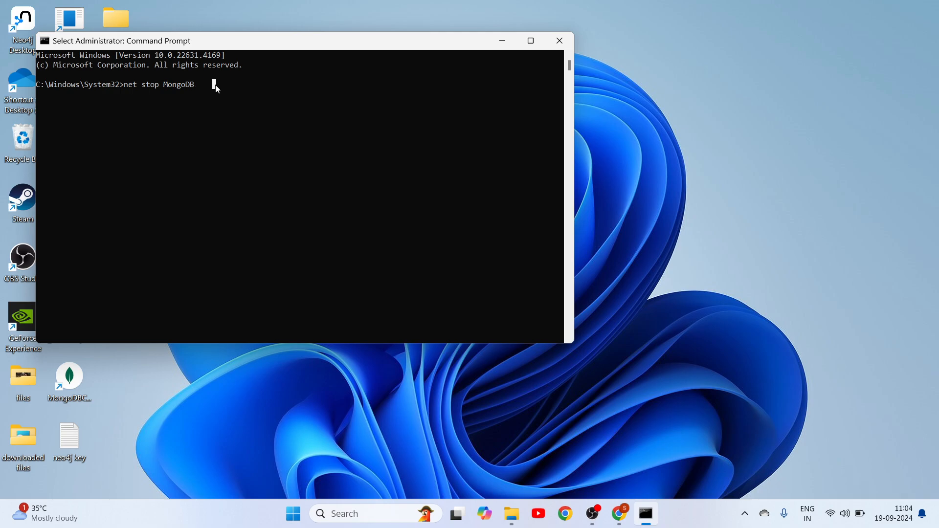
key(Escape)
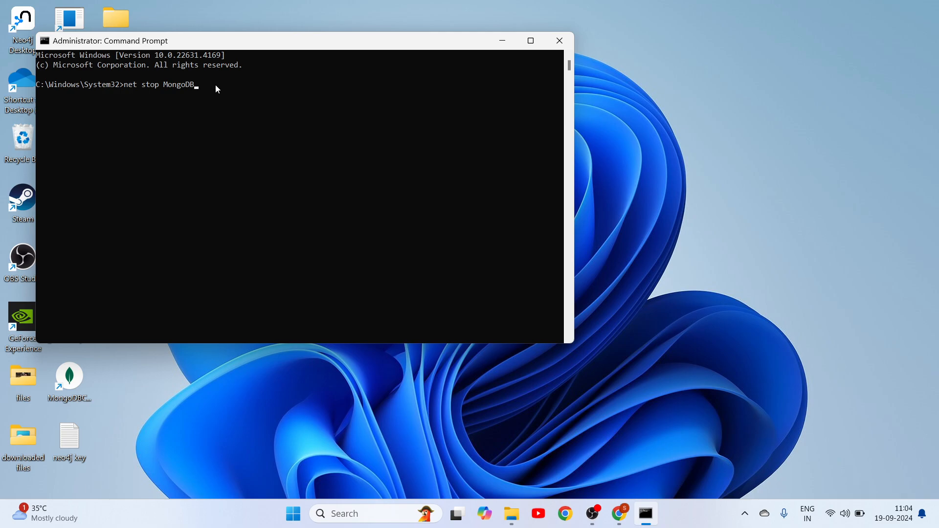
click(213, 107)
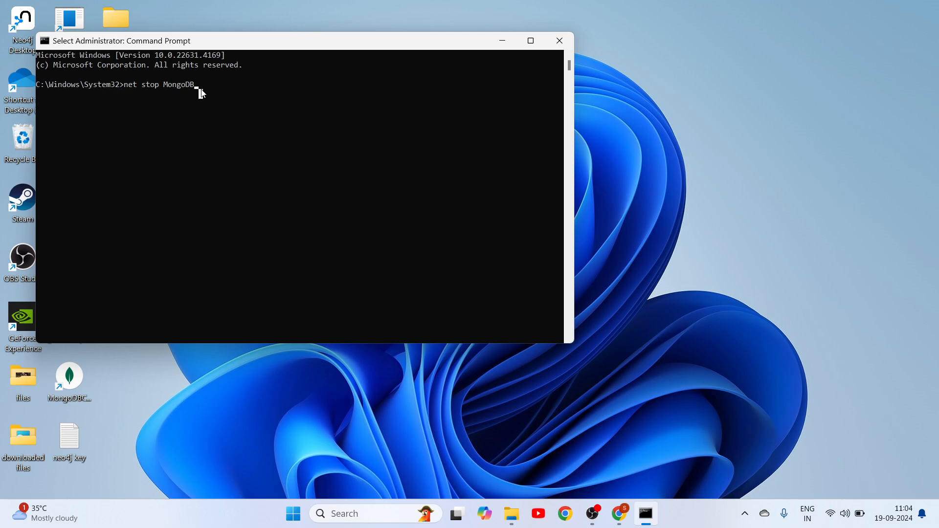
key(Escape)
key(Return)
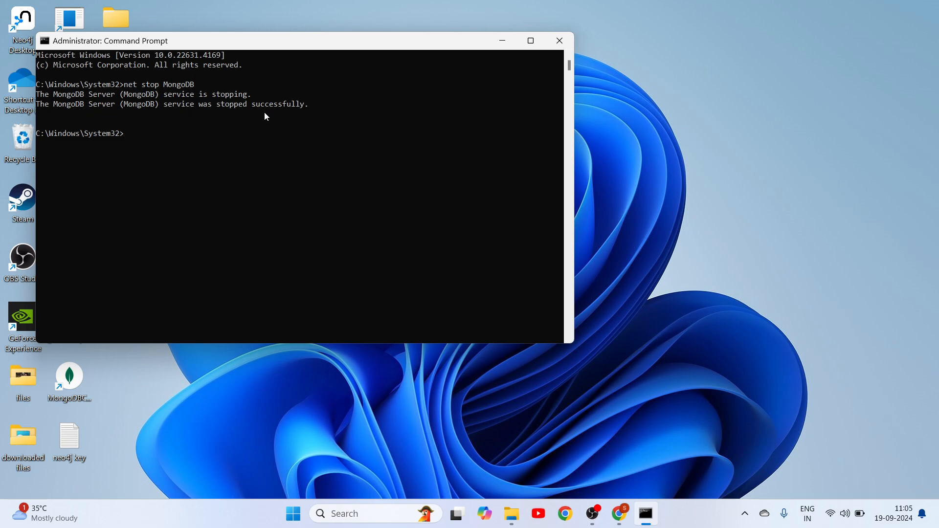
Switch to MongoDB Compass and try to connect to the second localhost:27017 entry while the service is stopped
click(560, 398)
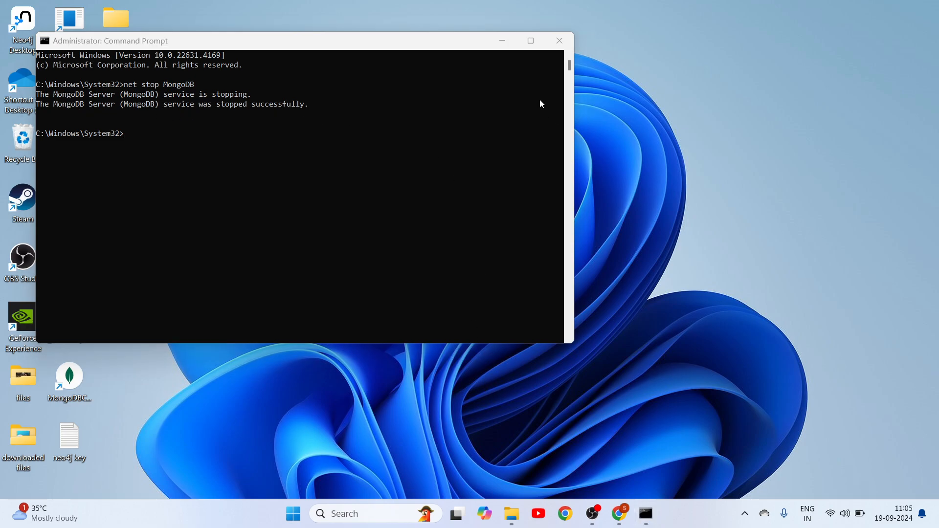
click(506, 40)
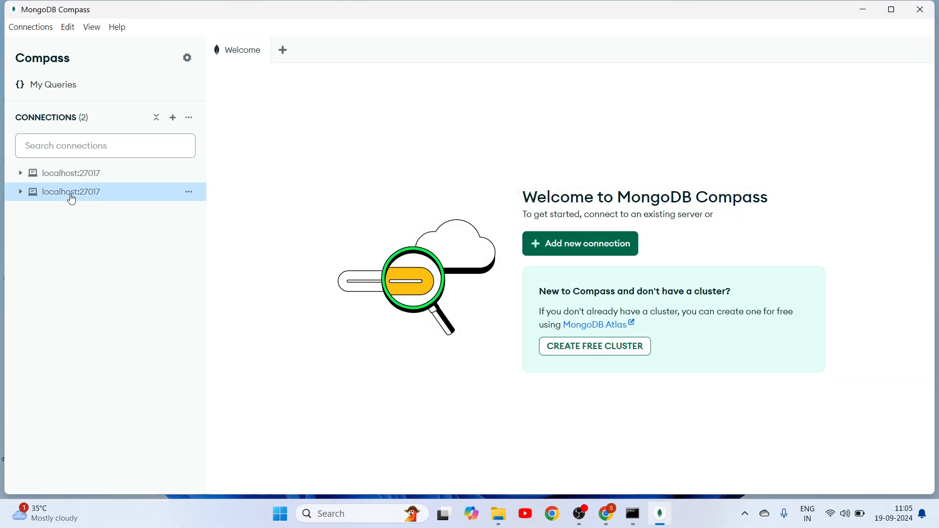
double_click(71, 192)
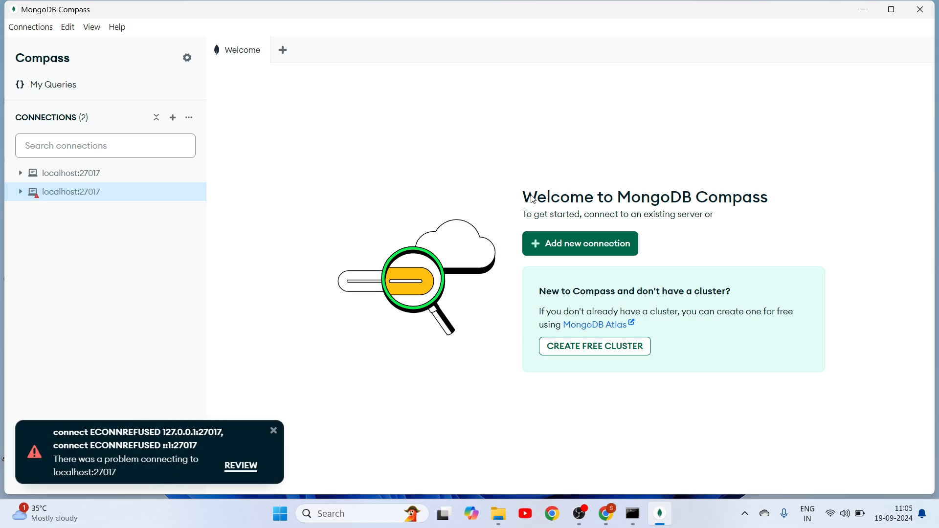
click(894, 13)
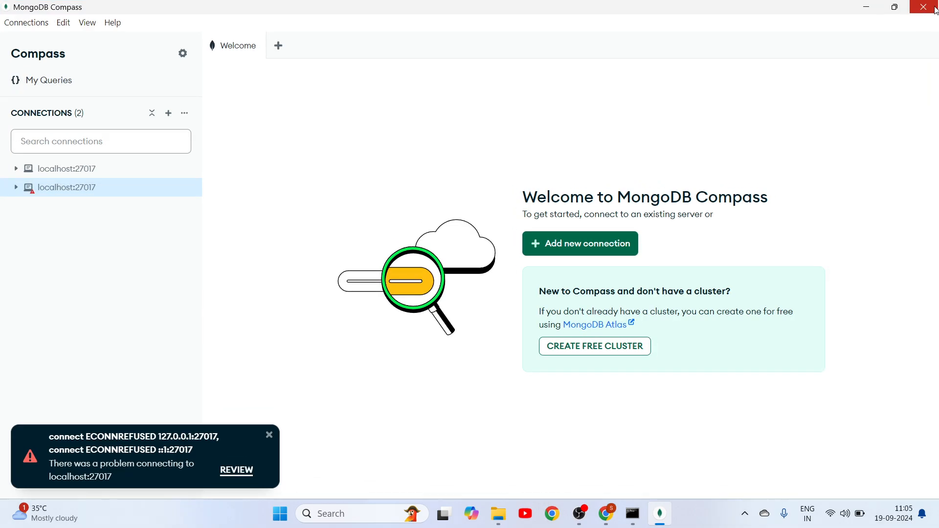
click(866, 7)
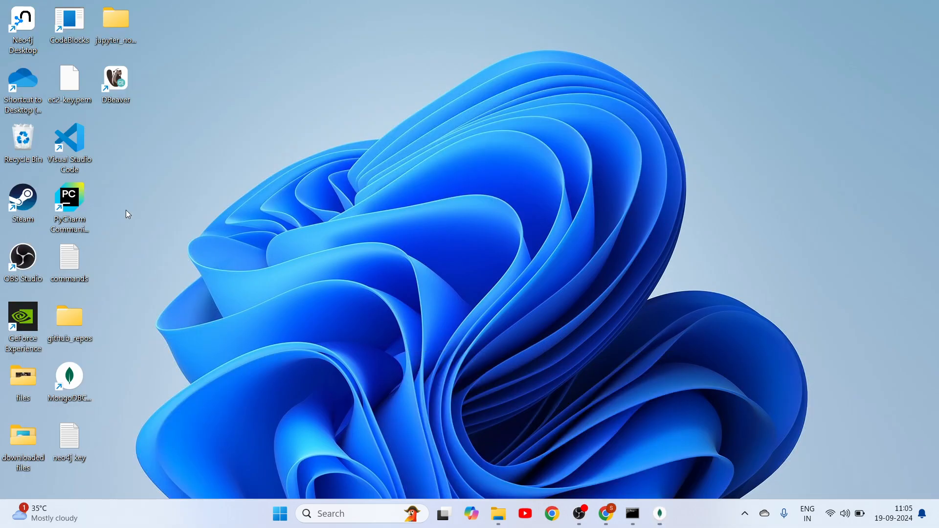
Switch to the administrator Command Prompt and start the MongoDB service with net start MongoDB
click(632, 514)
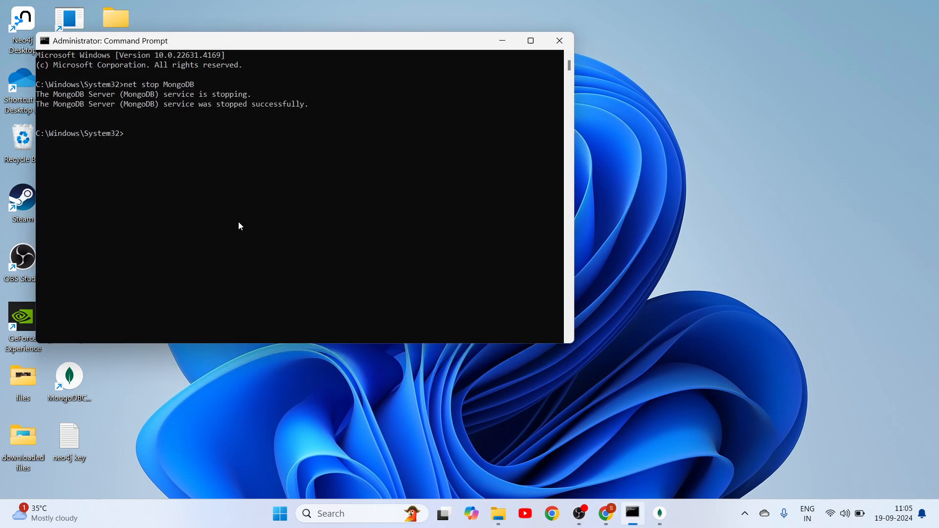
click(198, 154)
click(162, 153)
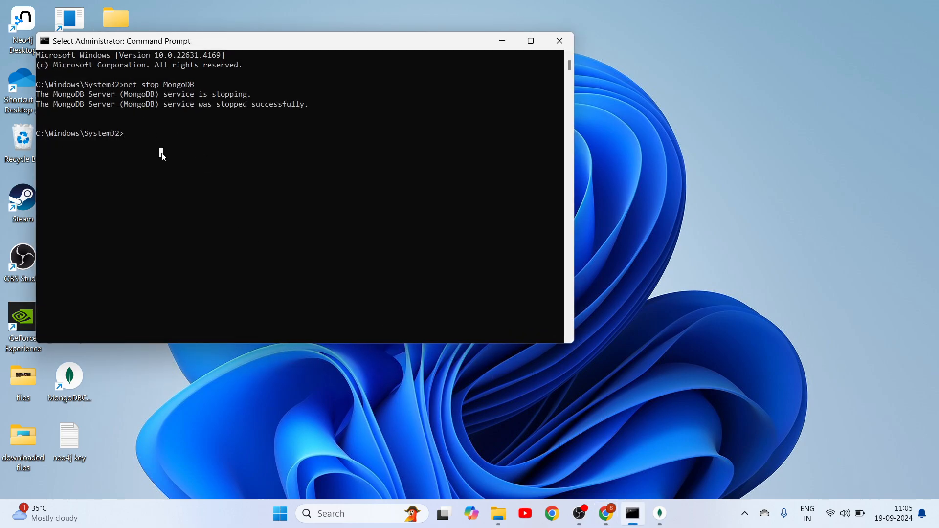
key(Escape)
key(Up)
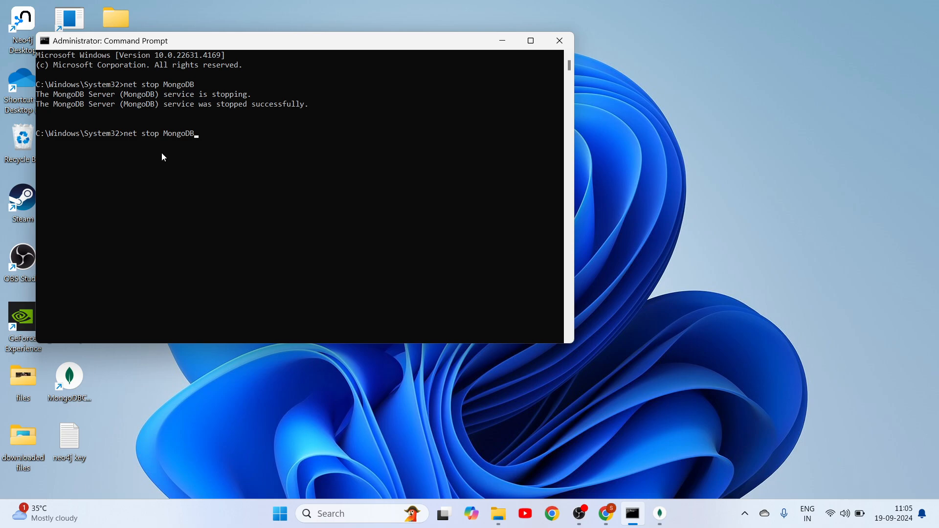
key(Left)
key(Left)
key(Left)
key(Left)
key(Left)
key(Left)
text(art)
key(Return)
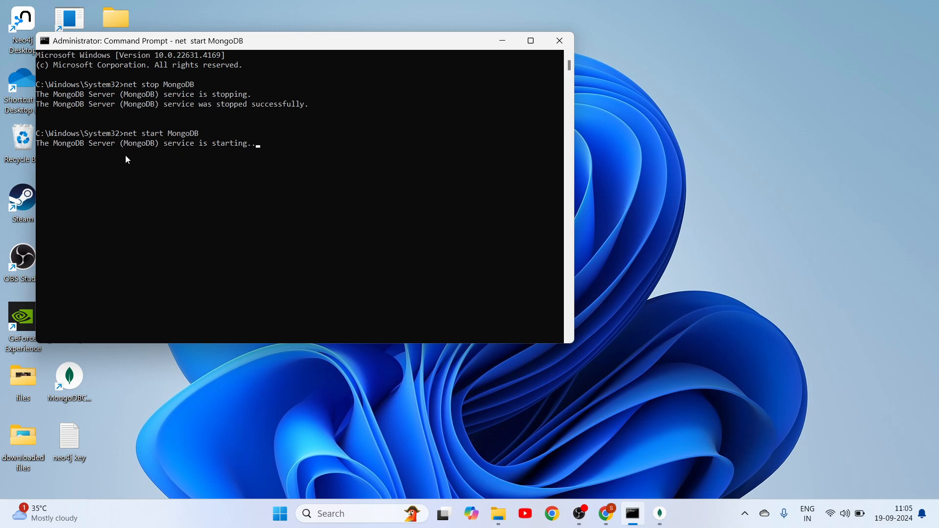
Switch to MongoDB Compass, reconnect to the second localhost:27017 entry, and minimize the window
click(502, 41)
click(660, 513)
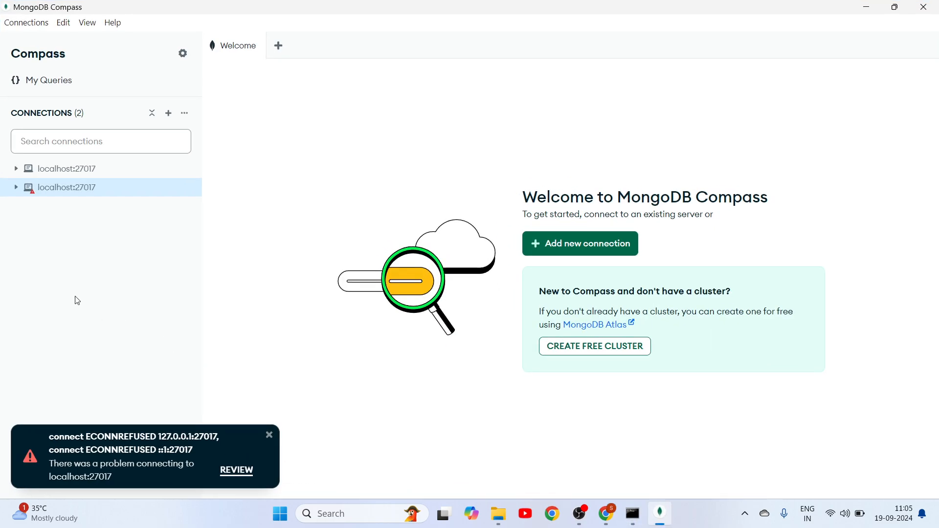
click(16, 188)
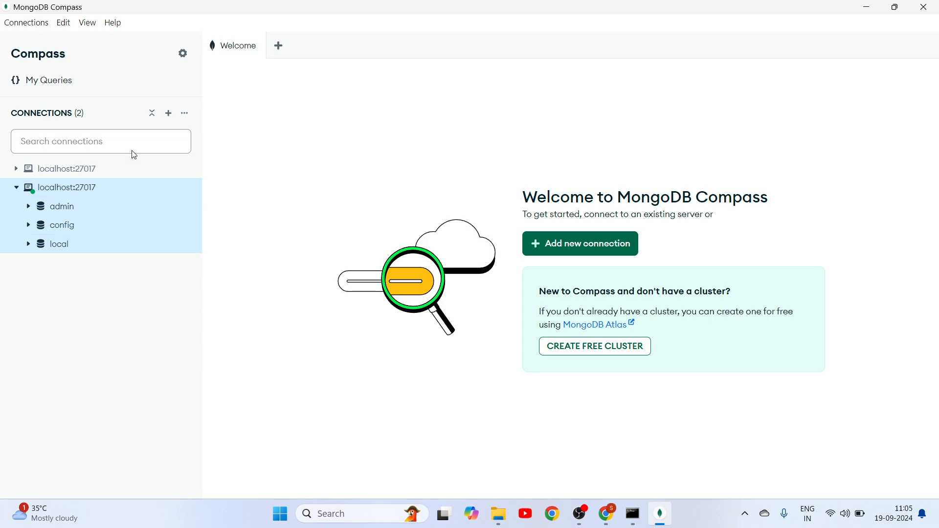
click(869, 10)
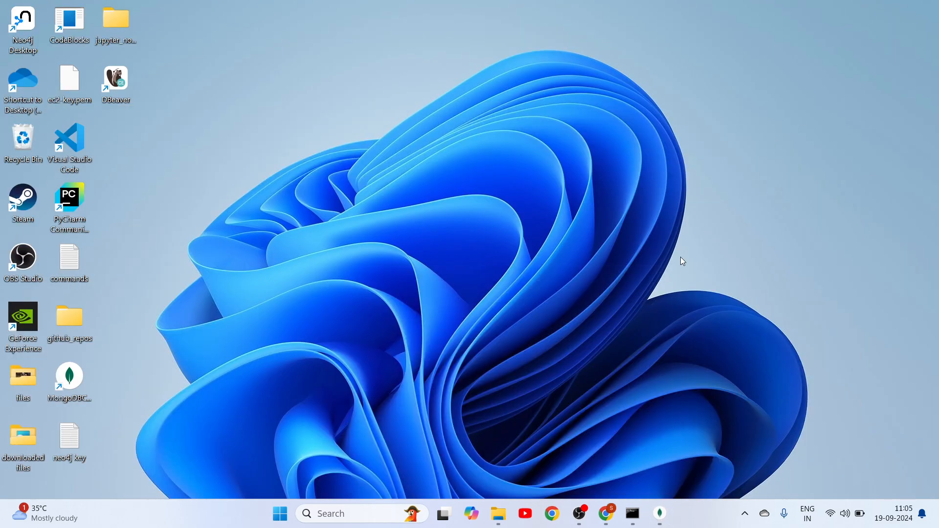
Switch to Chrome and search Google for "sample mongodb database" in the new tab
click(602, 501)
click(196, 13)
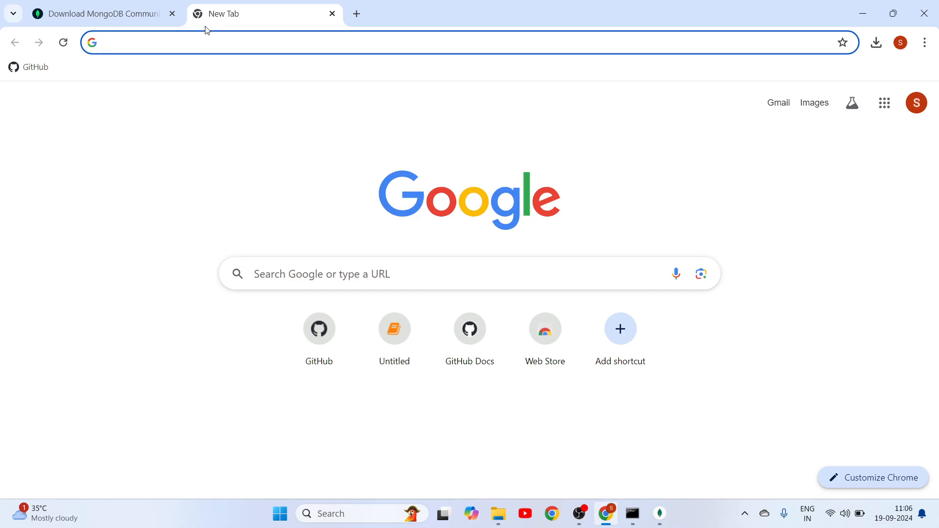
text(smaple)
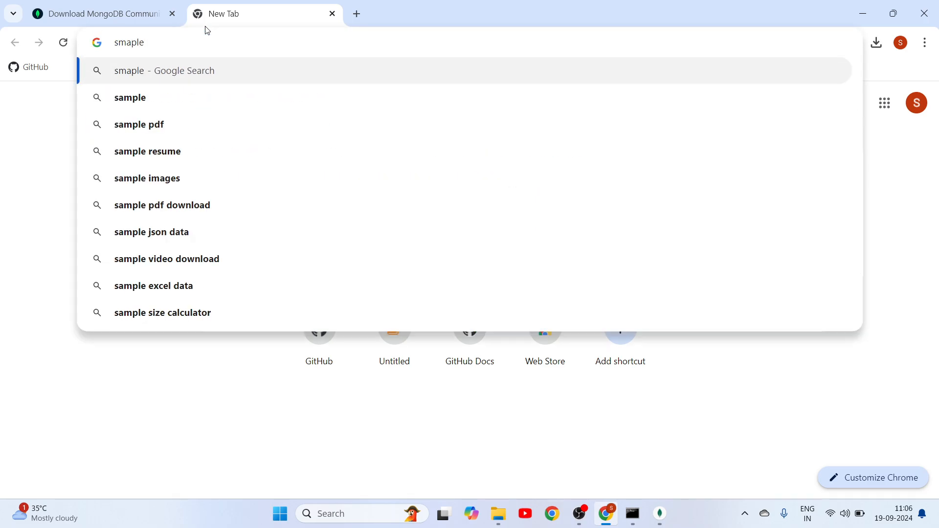
text( mongo)
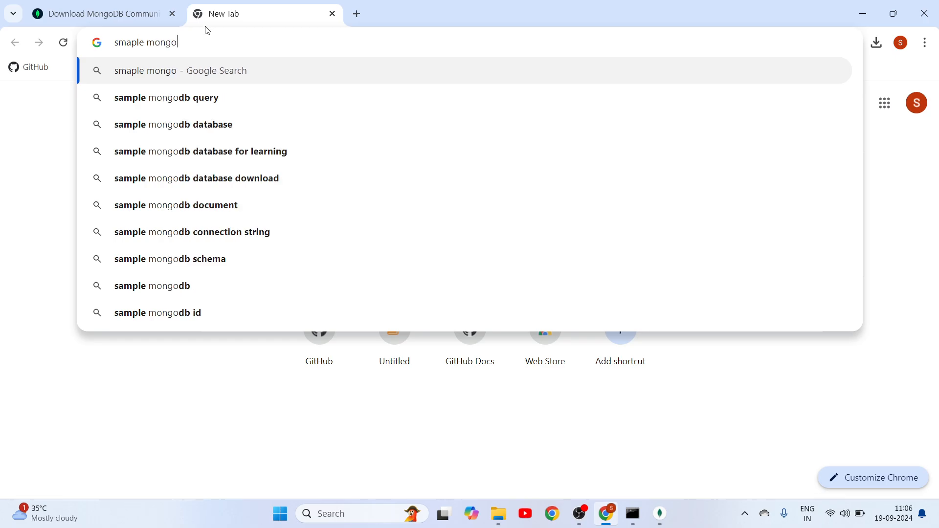
key(Down)
key(Down)
key(Return)
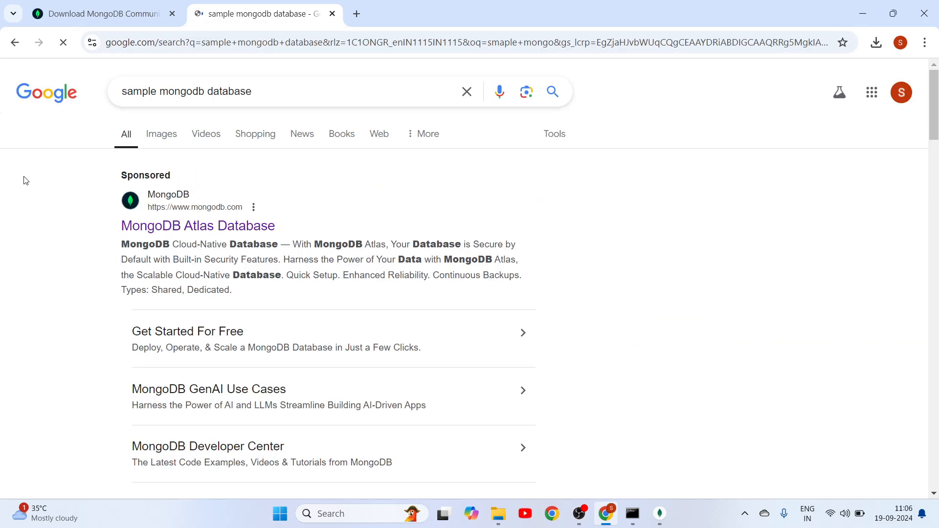
Review the search results and open the GitHub mongodb-sample-dataset repository
scroll(259, 285, down, 4)
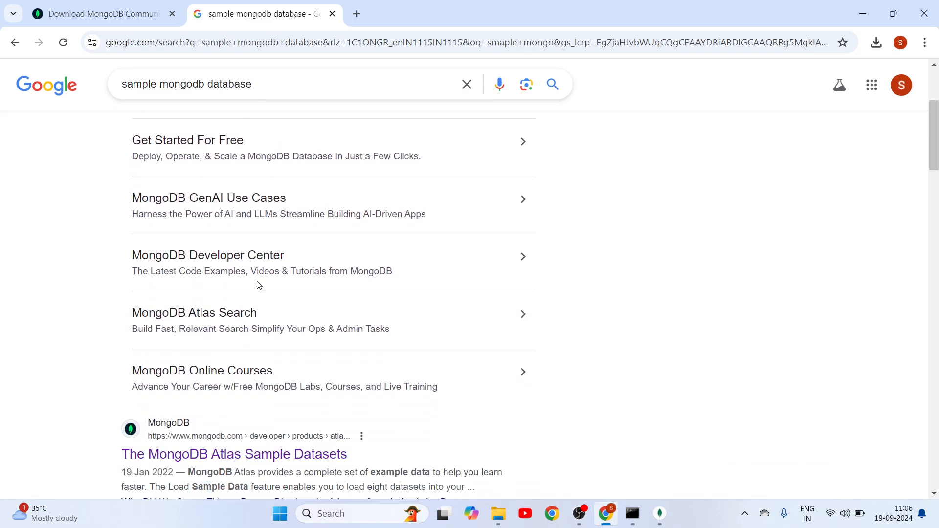
scroll(259, 285, down, 4)
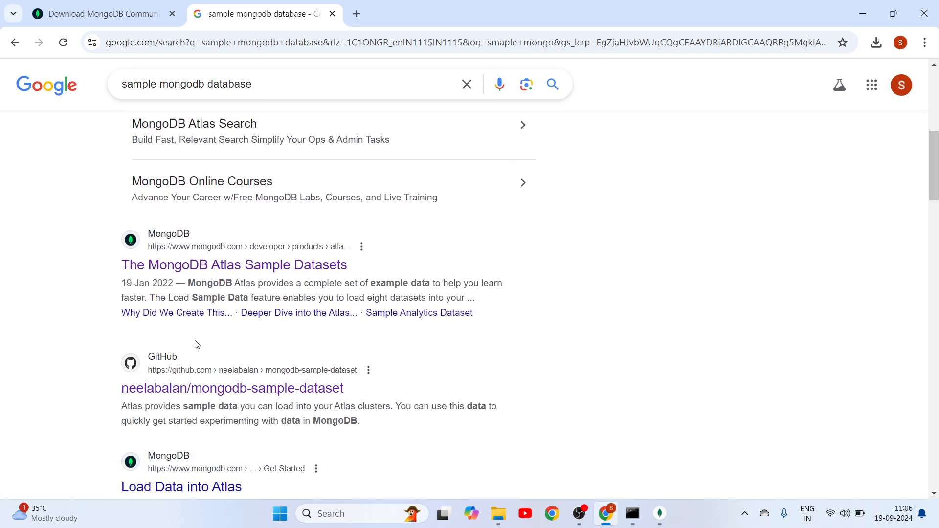
scroll(197, 344, down, 2)
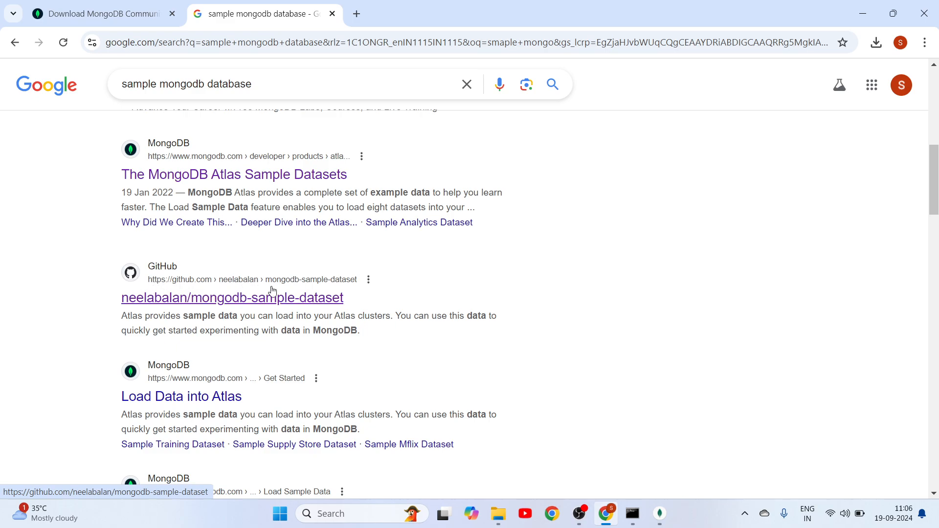
scroll(353, 260, up, 8)
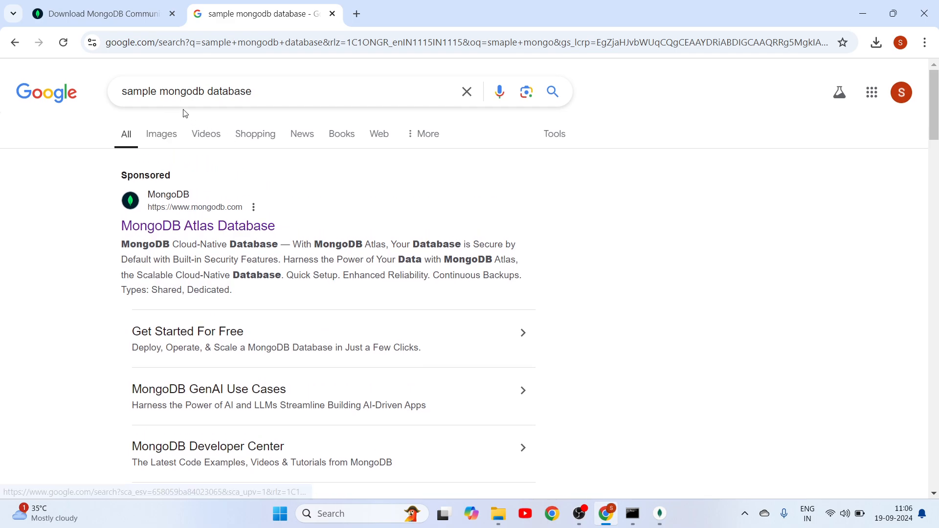
scroll(251, 165, down, 8)
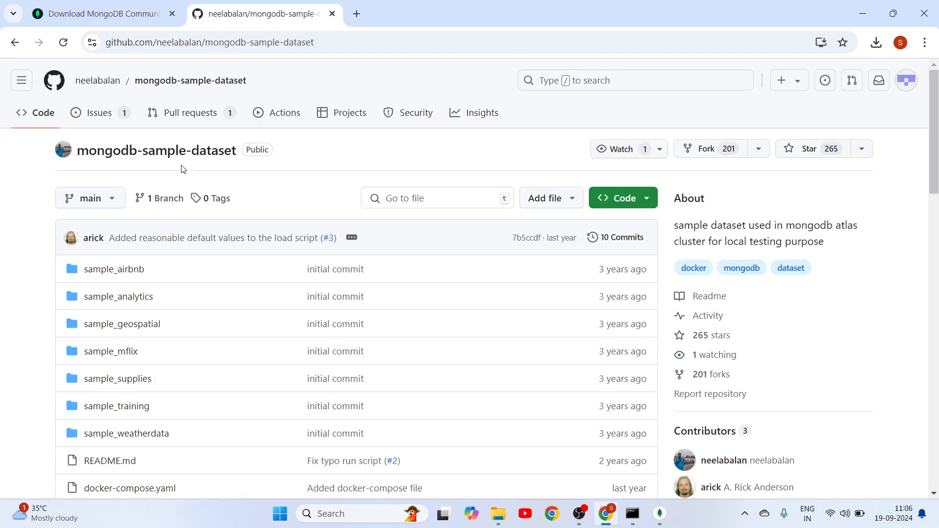
Look through the repository's folders and open listingsAndReviews.json in the sample_airbnb folder
scroll(176, 291, down, 2)
scroll(126, 214, up, 1)
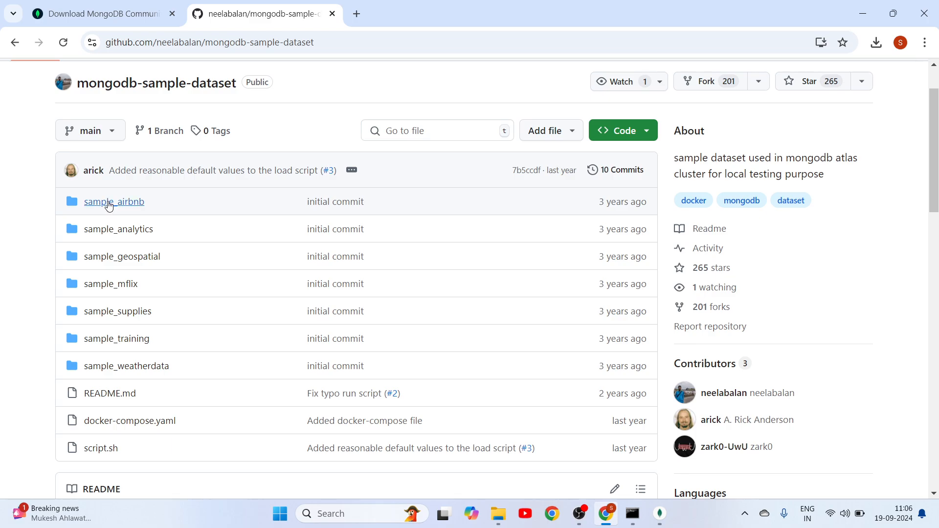
scroll(195, 204, up, 1)
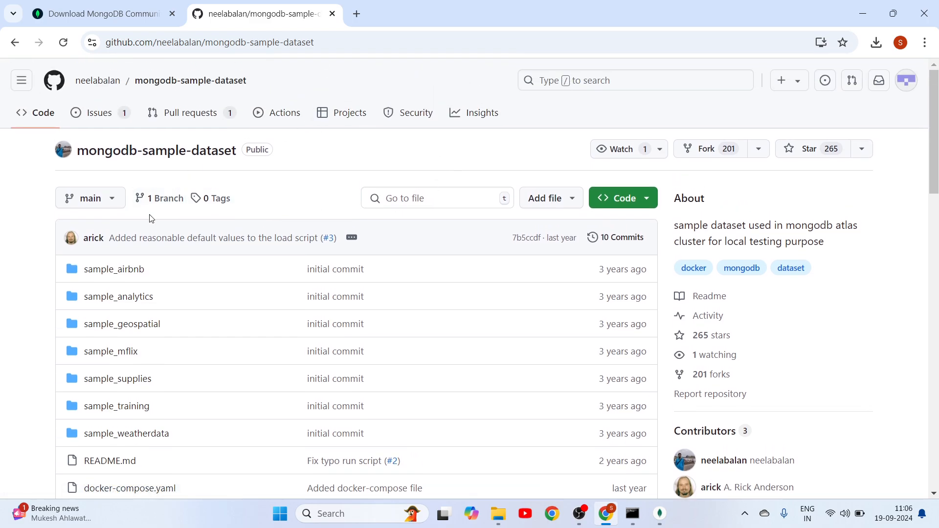
scroll(152, 219, down, 1)
click(111, 206)
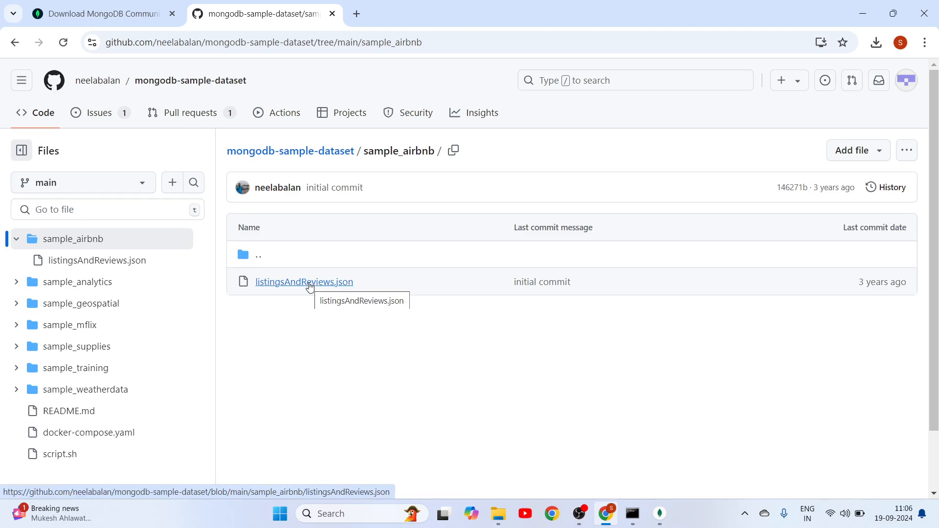
click(309, 287)
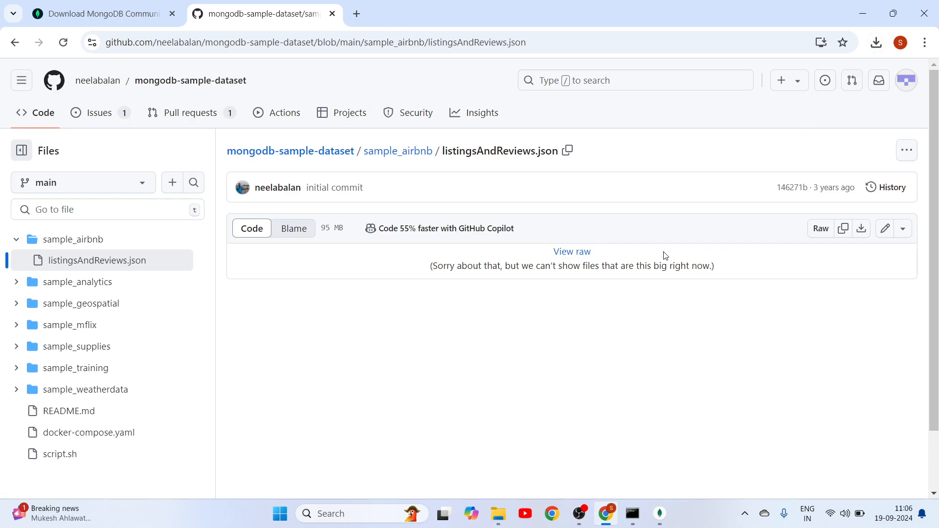
Download the raw listingsAndReviews.json file, dismiss the multiple-download request, check the download history, and minimize the browser
click(584, 253)
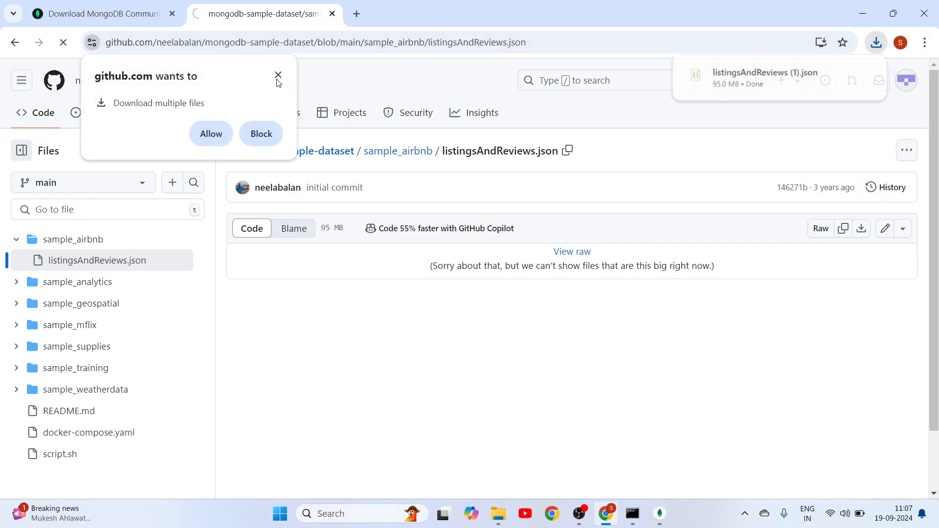
click(279, 75)
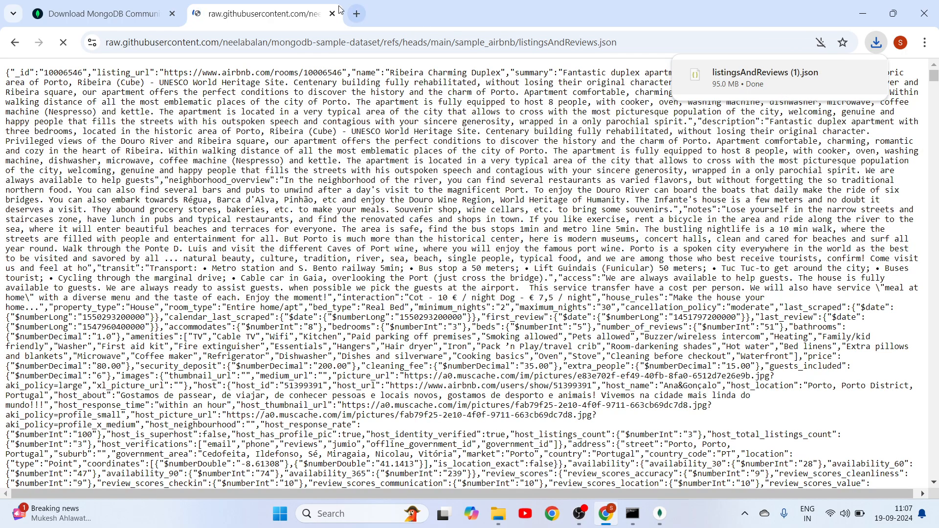
click(17, 43)
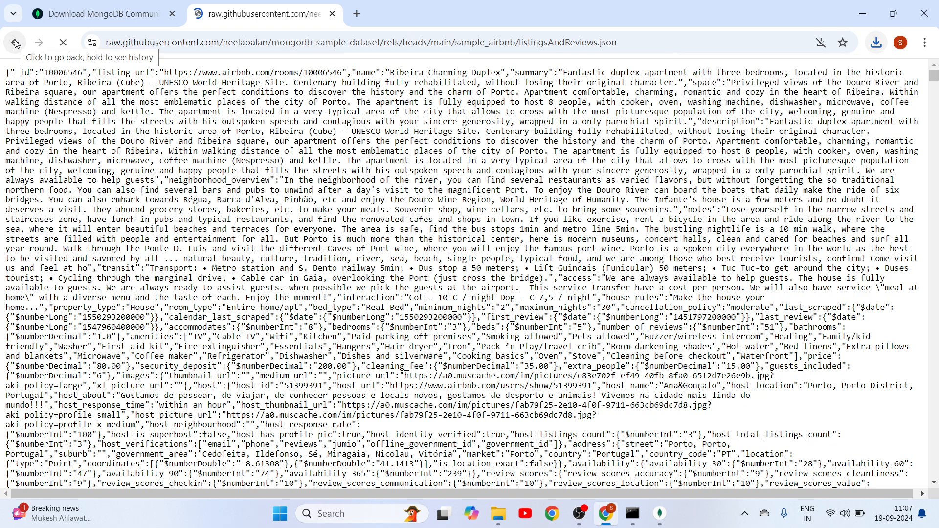
click(877, 48)
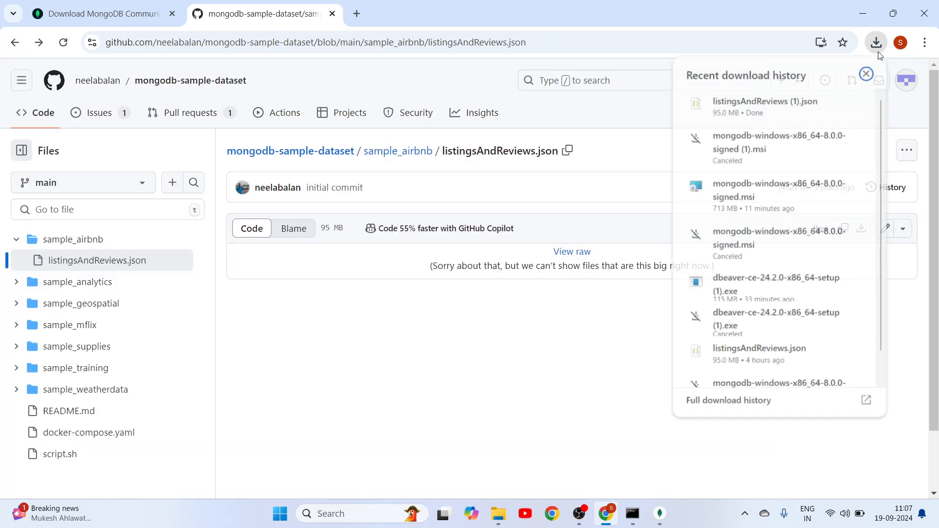
click(865, 13)
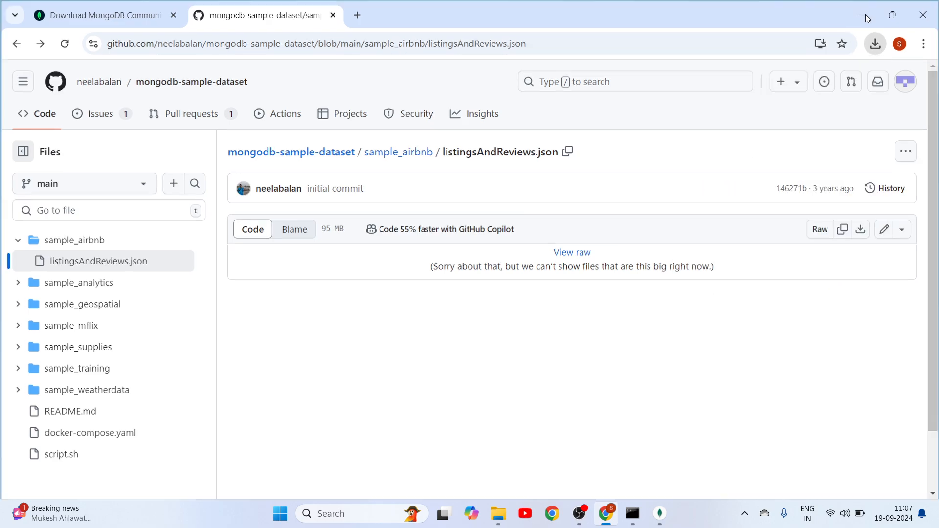
click(865, 14)
Switch to MongoDB Compass and create a database sample_database with collection air_bnb on the second localhost:27017 connection
click(661, 514)
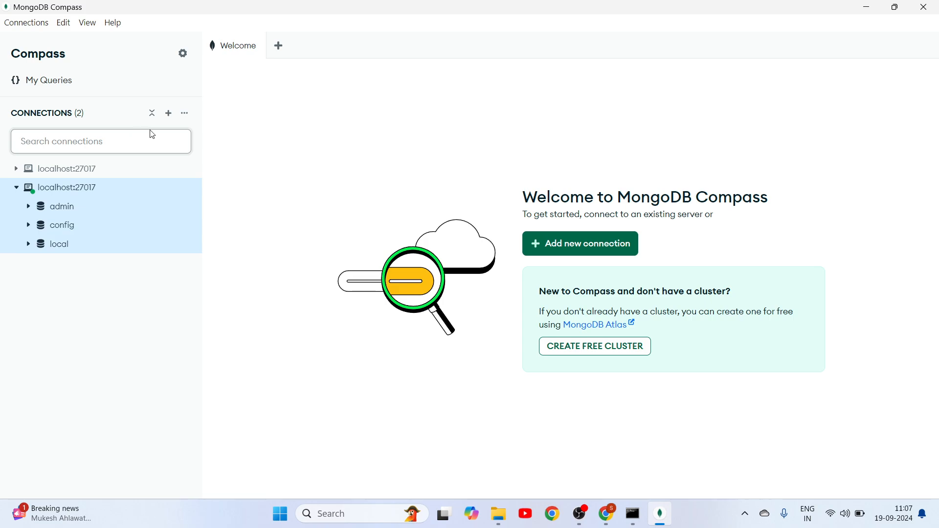
mouse_move(159, 189)
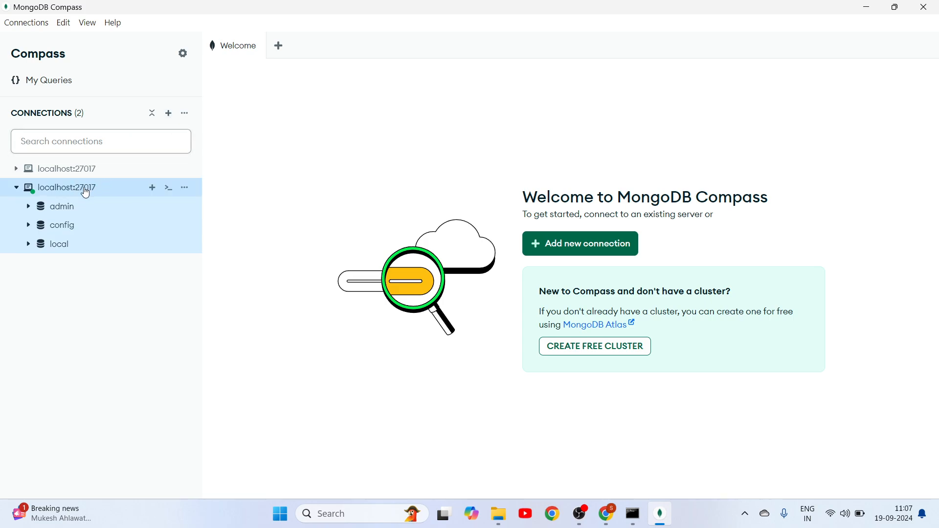
click(17, 190)
click(17, 189)
click(153, 189)
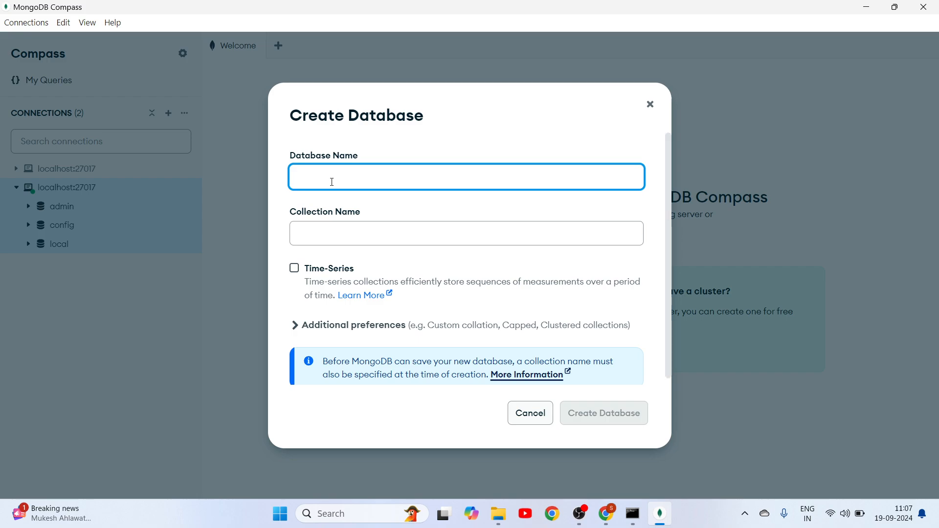
text(sample_database)
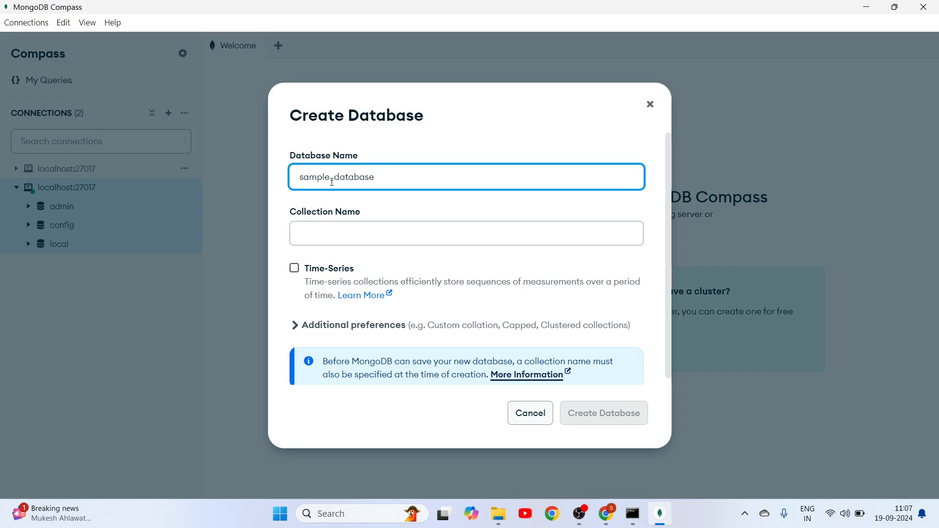
click(352, 238)
text(ai)
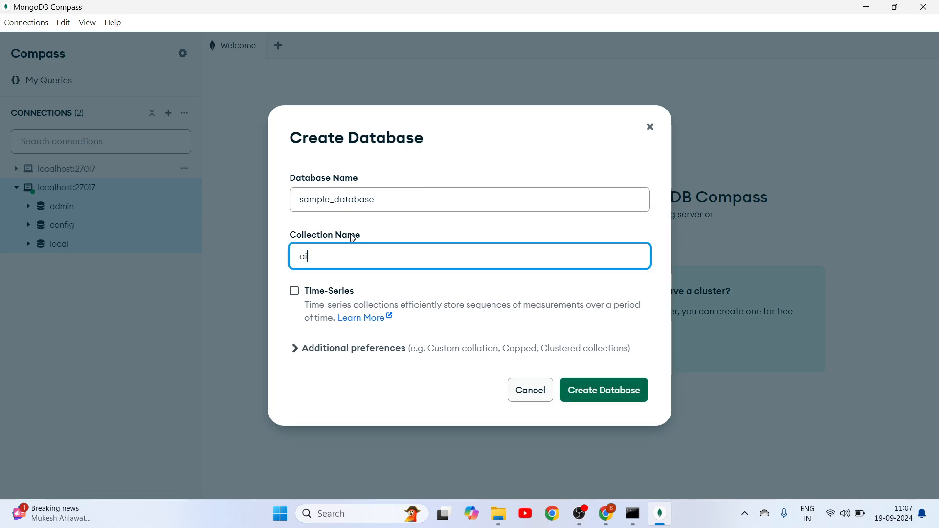
key(BackSpace)
text(air_bnb)
click(609, 391)
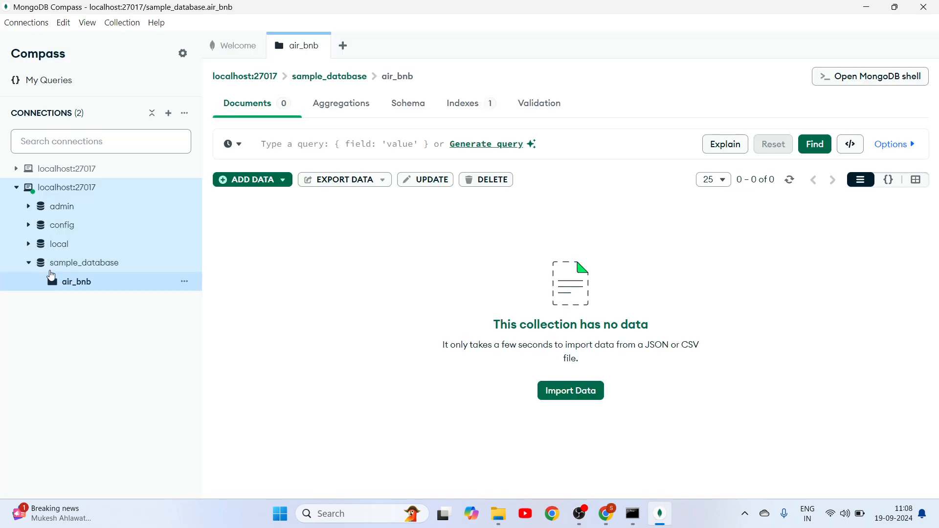
Close the air_bnb collection tab, then reopen the collection from sample_database under the second localhost:27017 connection
double_click(28, 264)
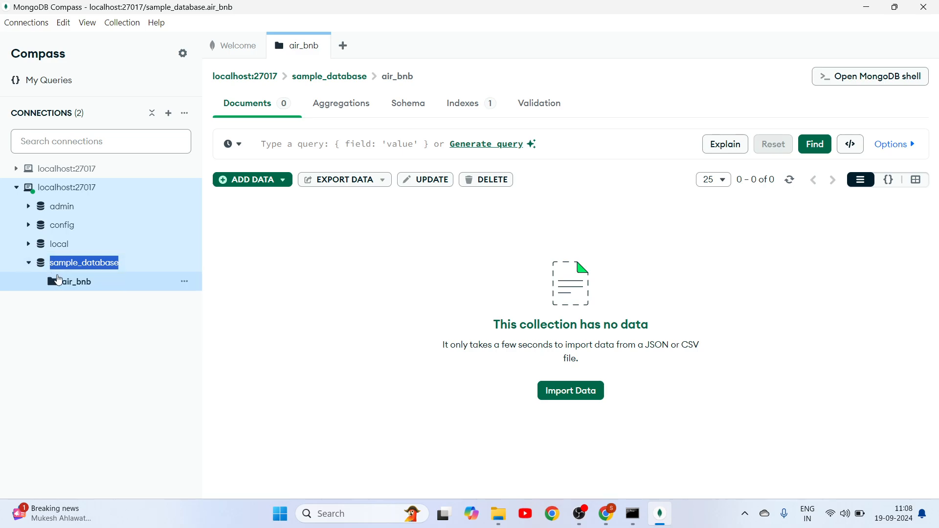
double_click(79, 287)
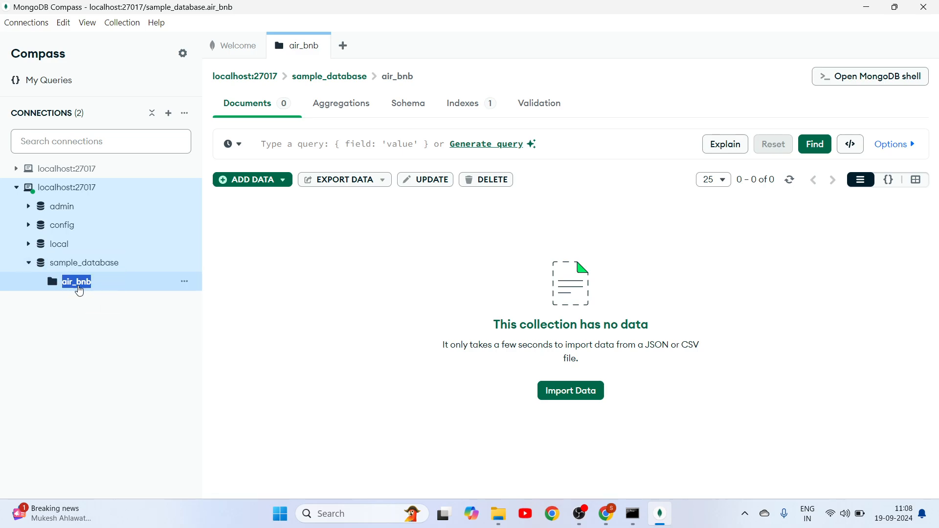
click(330, 295)
click(319, 46)
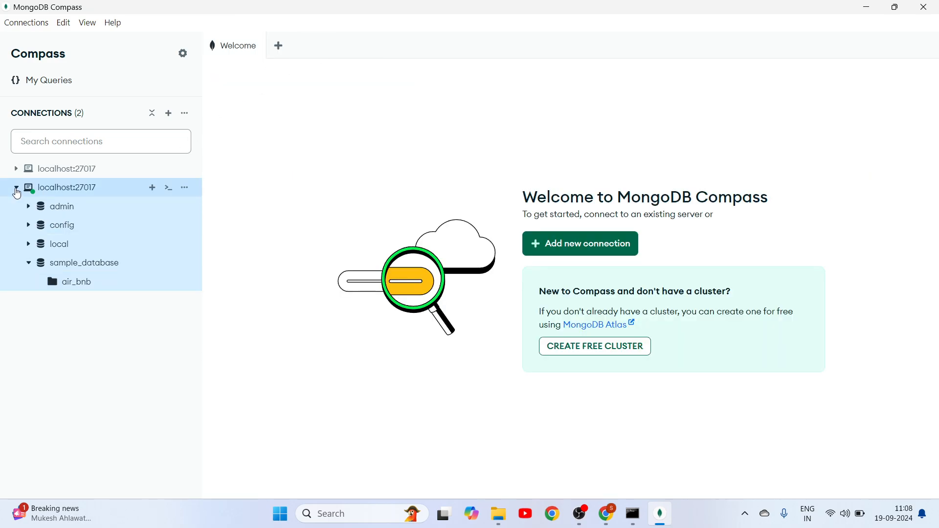
click(16, 188)
click(16, 189)
click(28, 263)
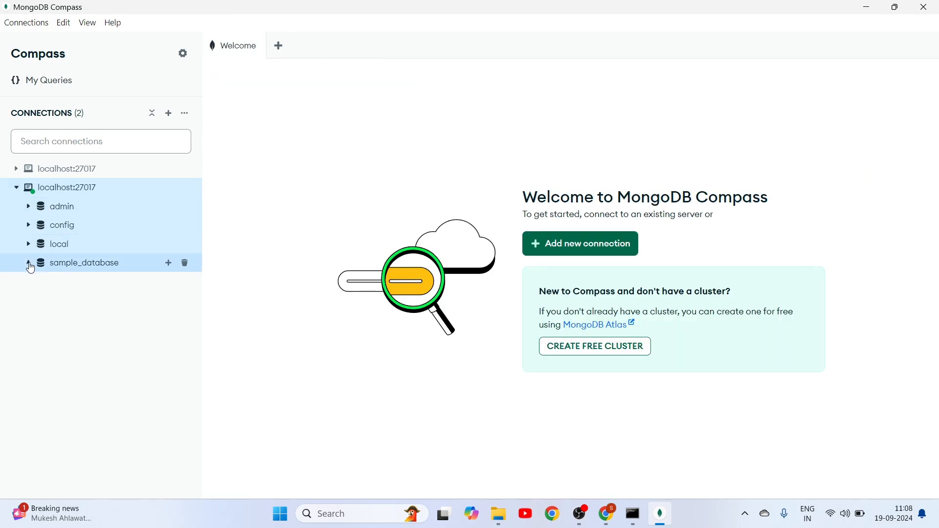
click(28, 263)
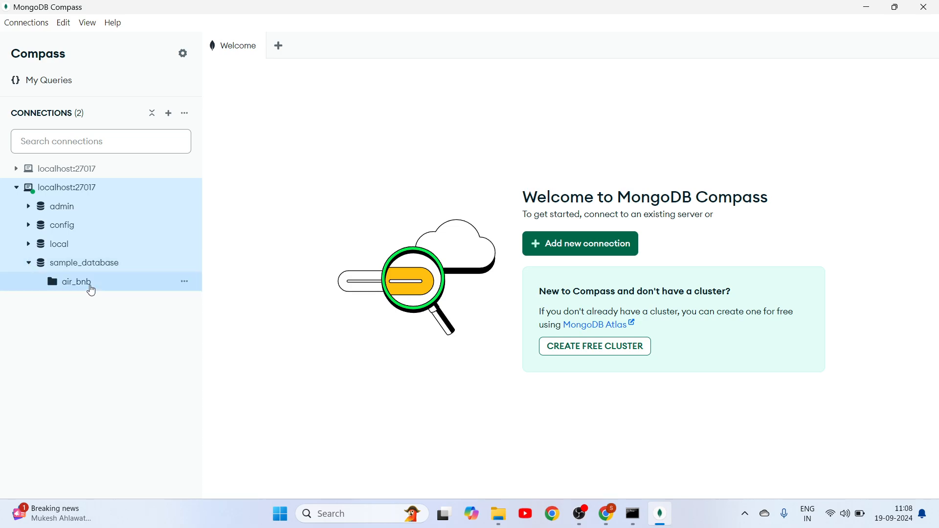
click(91, 290)
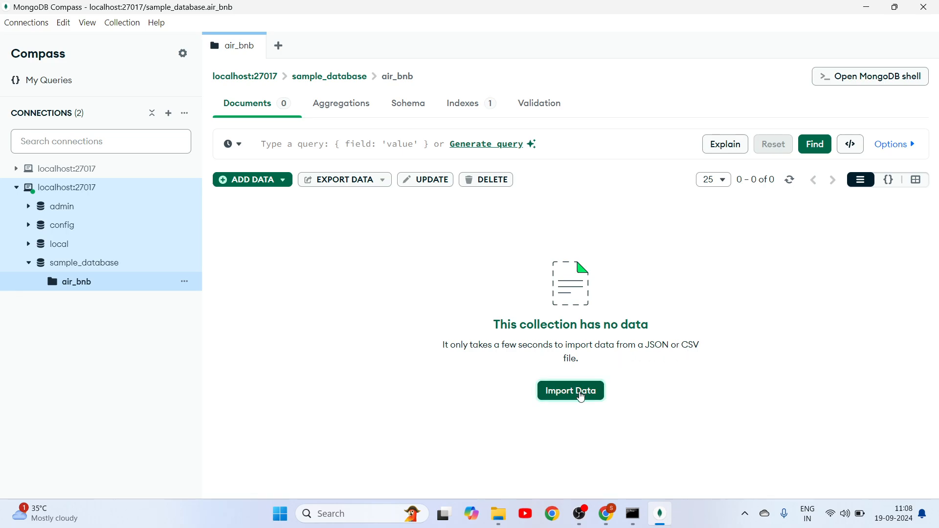
Import listingsAndReviews (1).json from Downloads into the air_bnb collection with Stop on errors off, and dismiss the notifications
click(581, 398)
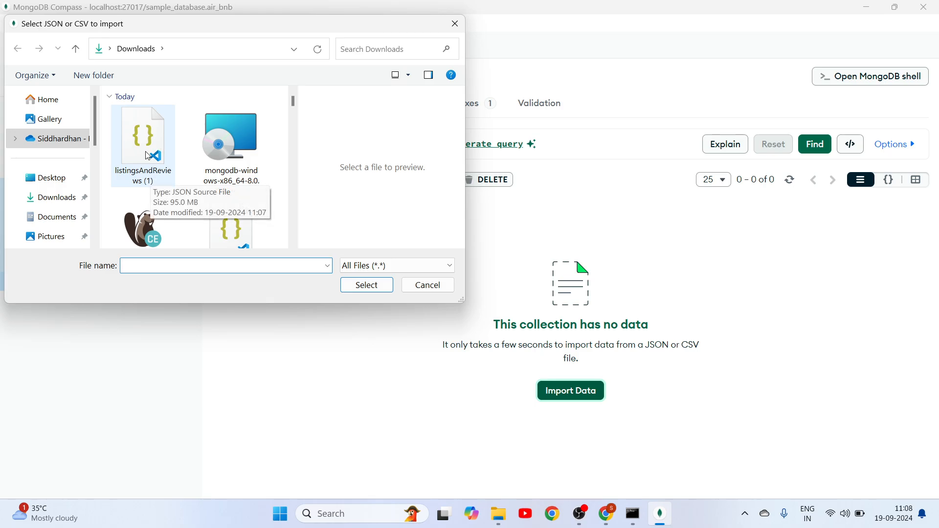
double_click(147, 155)
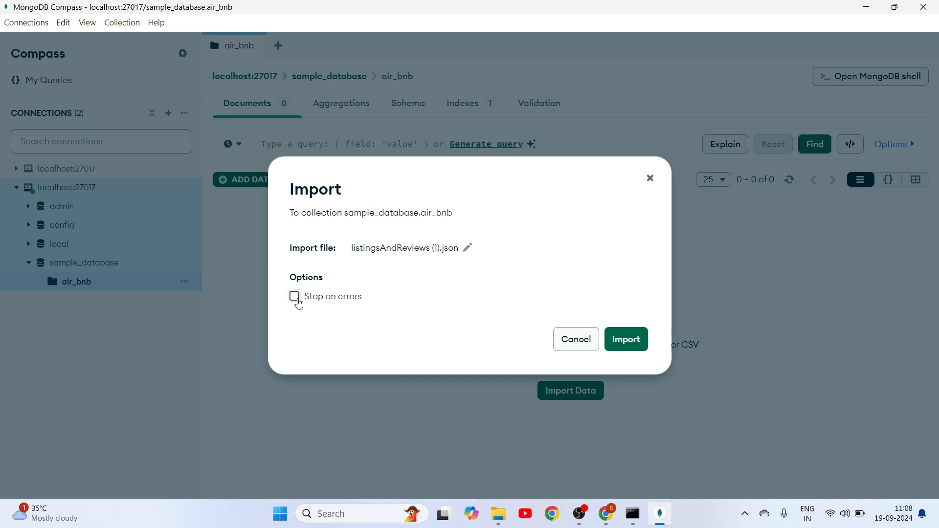
click(639, 346)
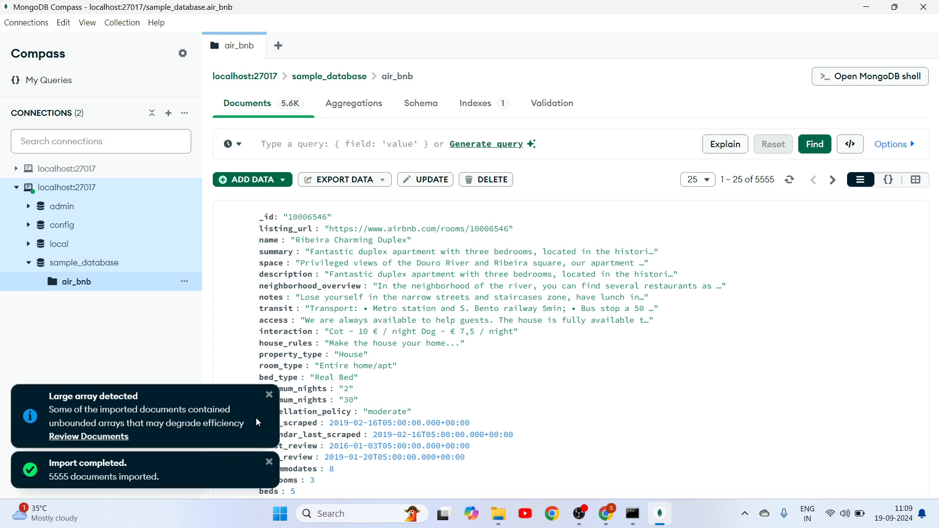
click(269, 395)
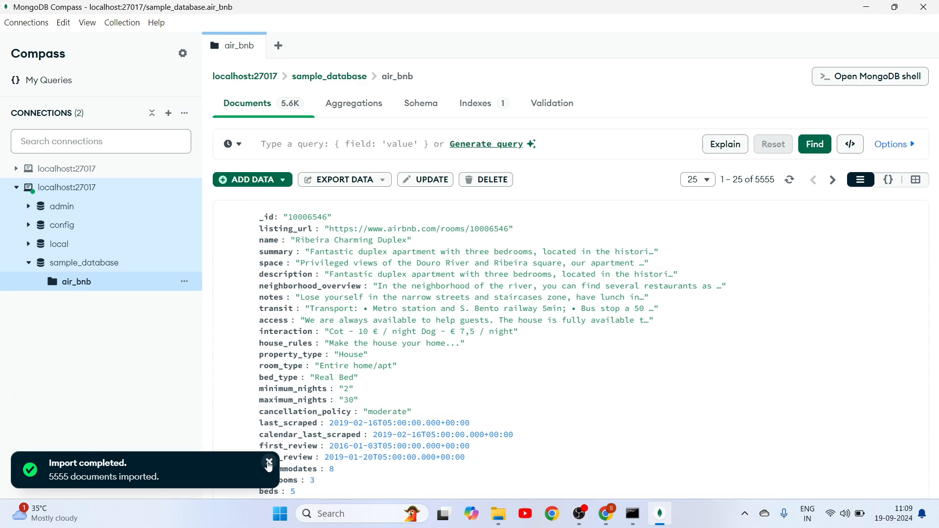
click(269, 464)
scroll(587, 273, down, 1)
scroll(731, 210, up, 1)
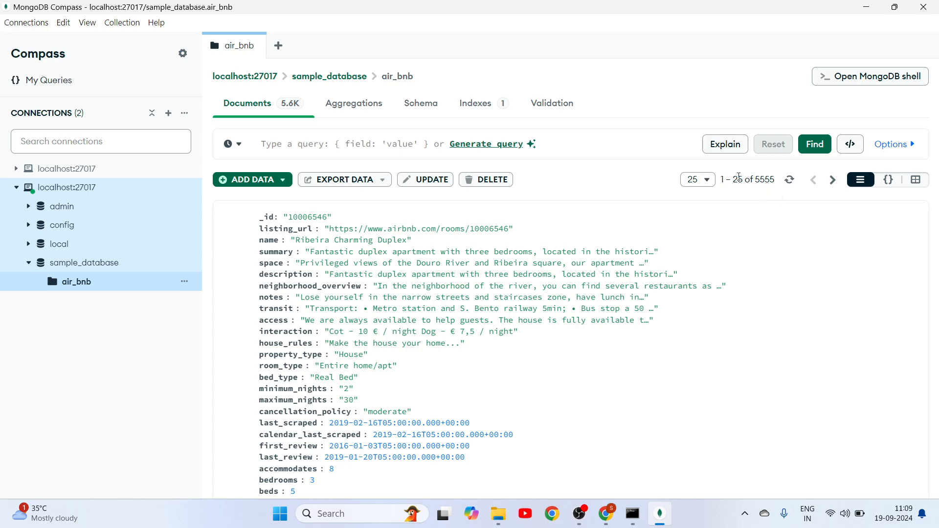
Examine the fields of the first documents in the imported air_bnb collection, such as name, summary, minimum_nights and maximum_nights
scroll(284, 252, down, 3)
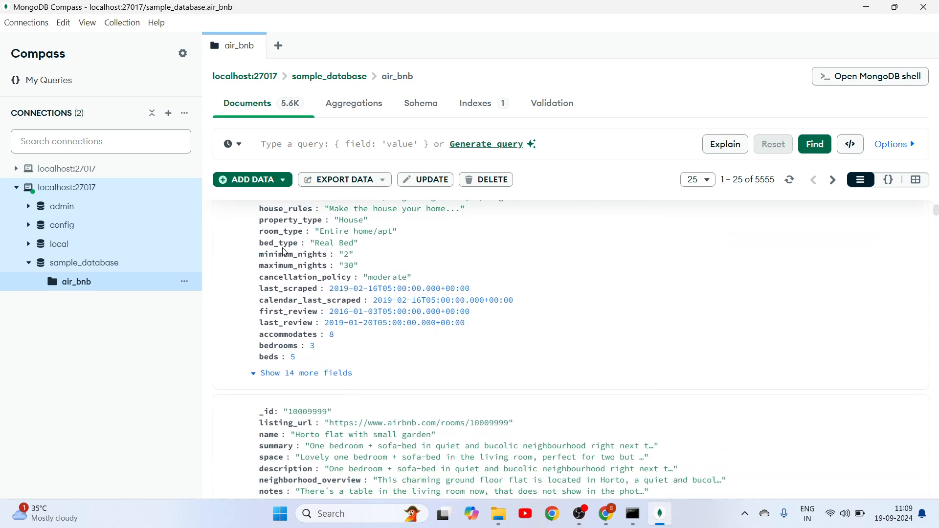
scroll(283, 247, up, 3)
scroll(276, 237, down, 3)
scroll(269, 225, up, 3)
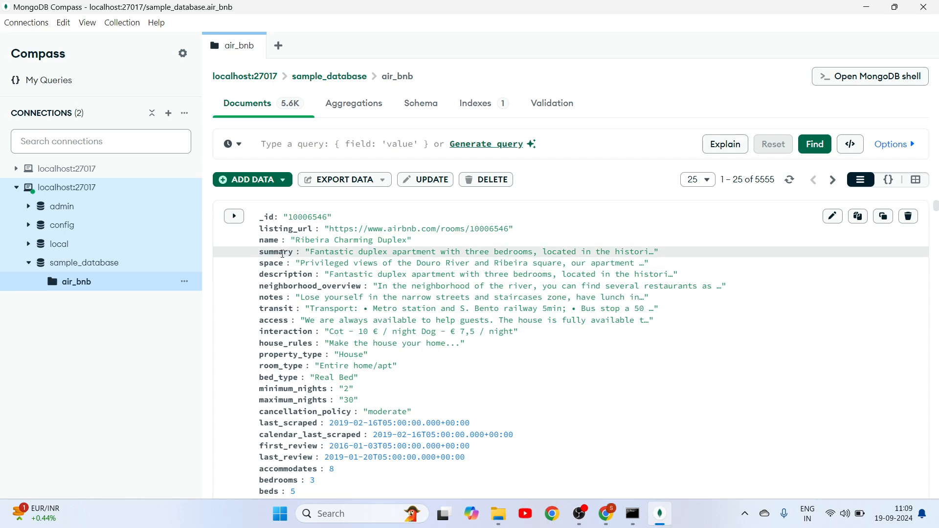
scroll(436, 308, down, 3)
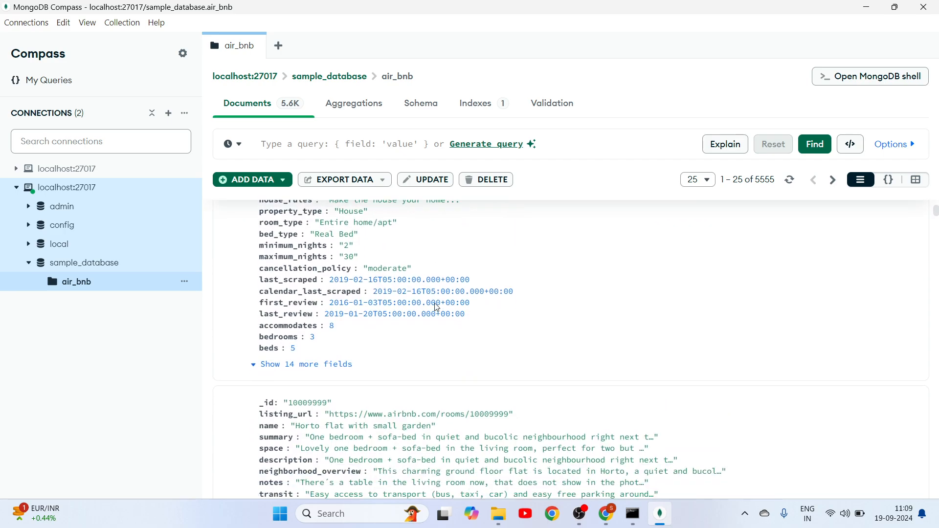
scroll(437, 307, down, 15)
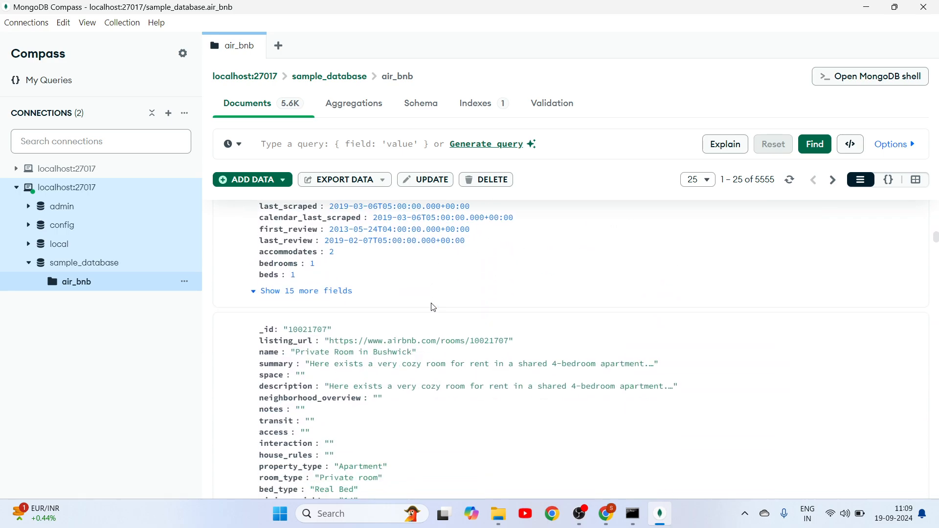
scroll(432, 306, up, 15)
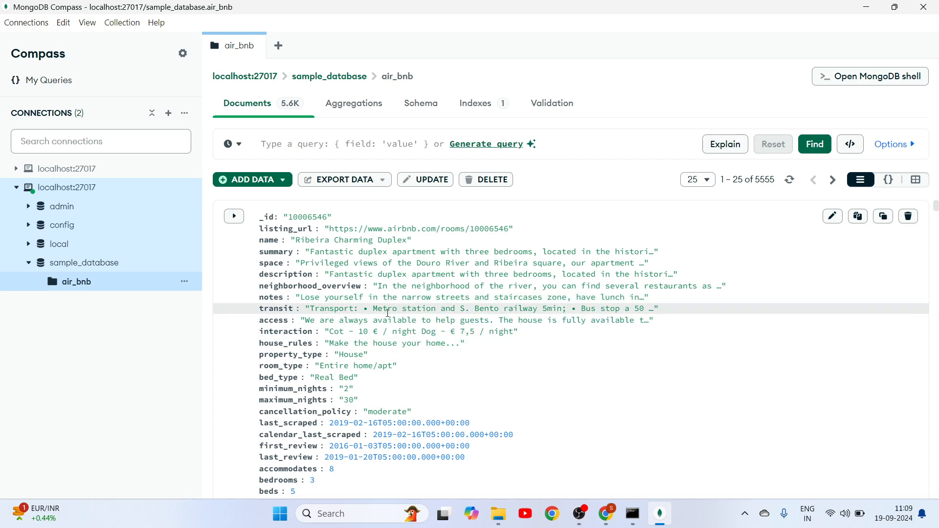
scroll(403, 307, down, 9)
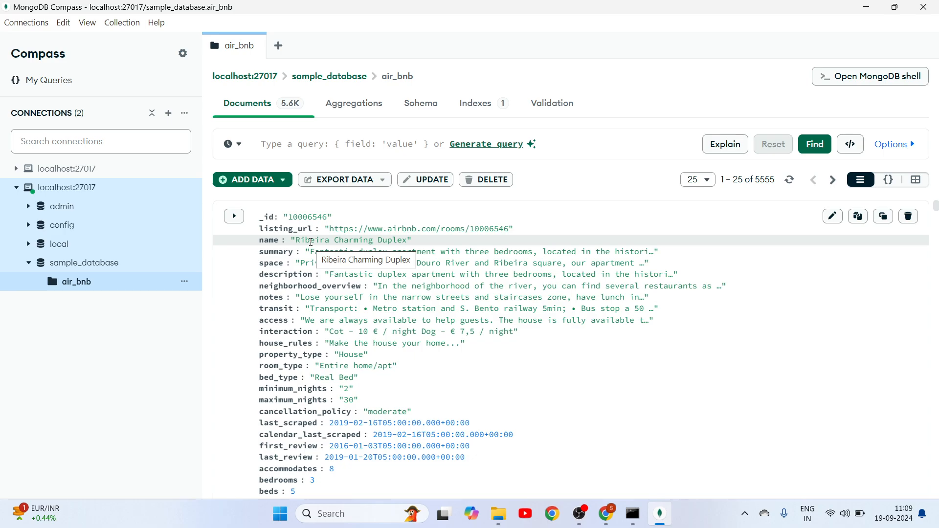
scroll(311, 242, down, 2)
scroll(294, 254, up, 2)
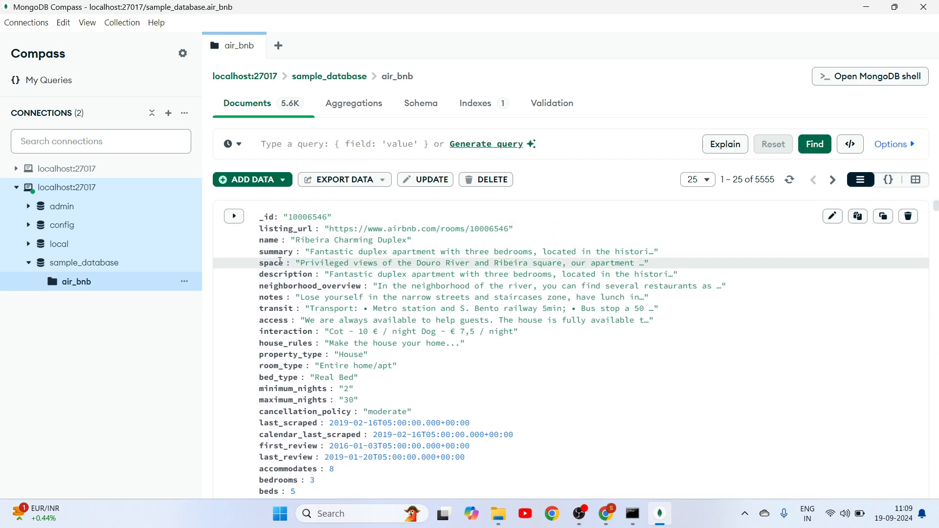
scroll(274, 274, down, 20)
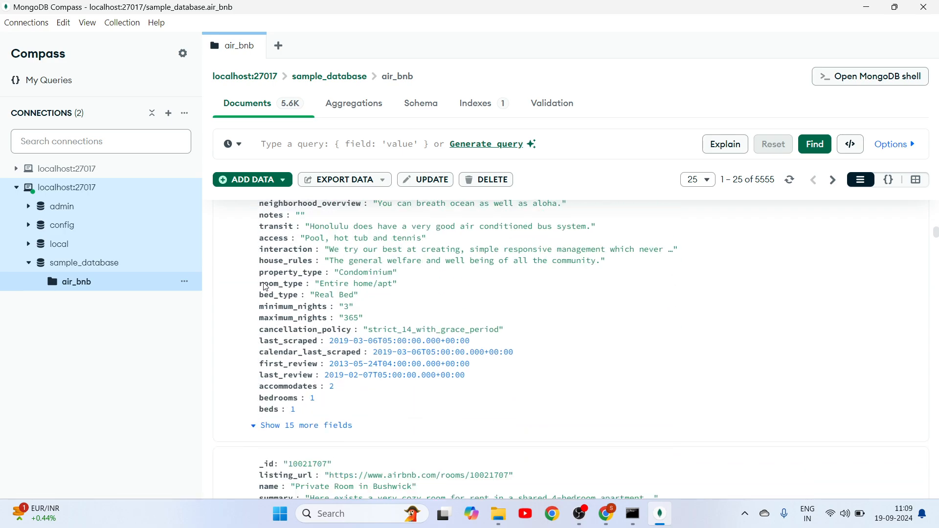
scroll(264, 286, up, 20)
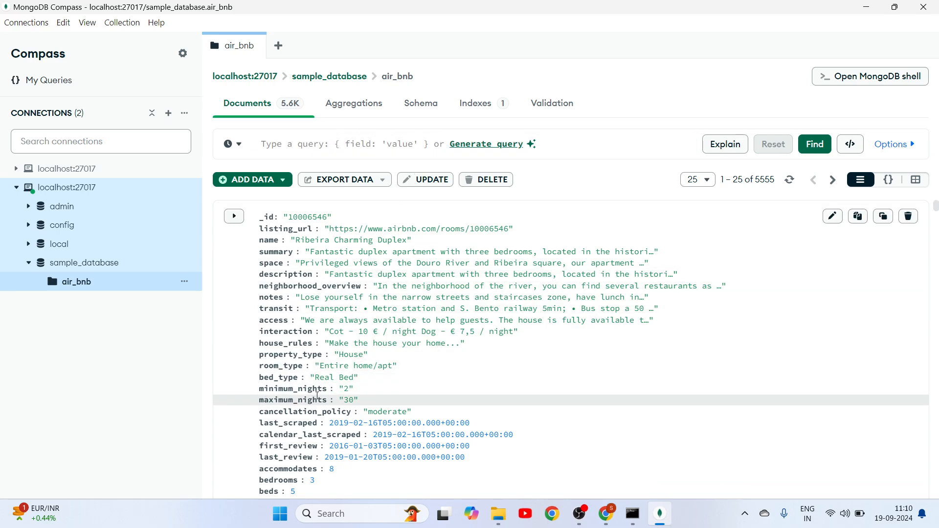
scroll(318, 399, down, 1)
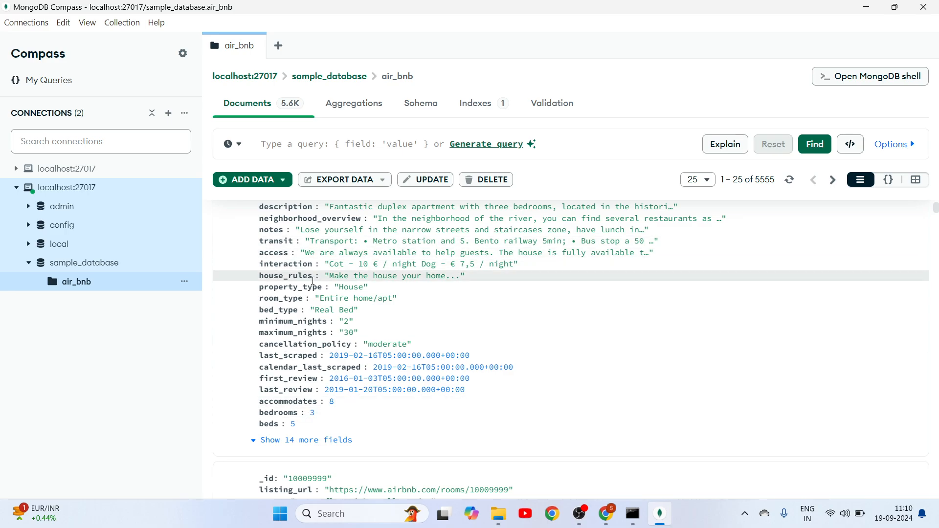
scroll(325, 325, up, 1)
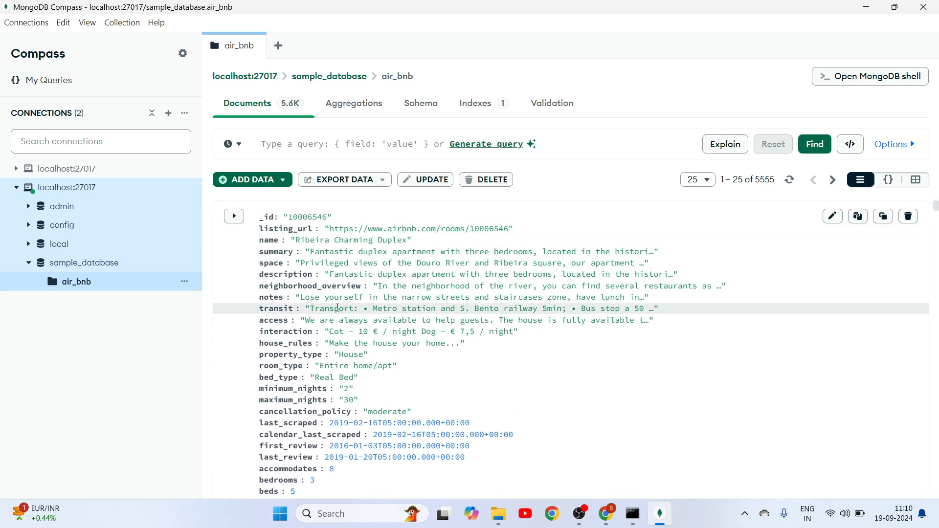
scroll(302, 294, down, 1)
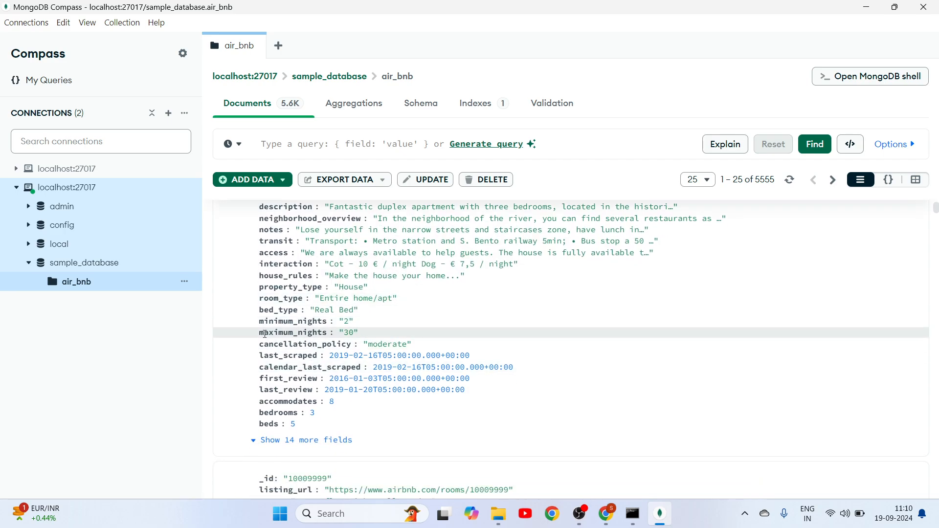
scroll(287, 336, up, 1)
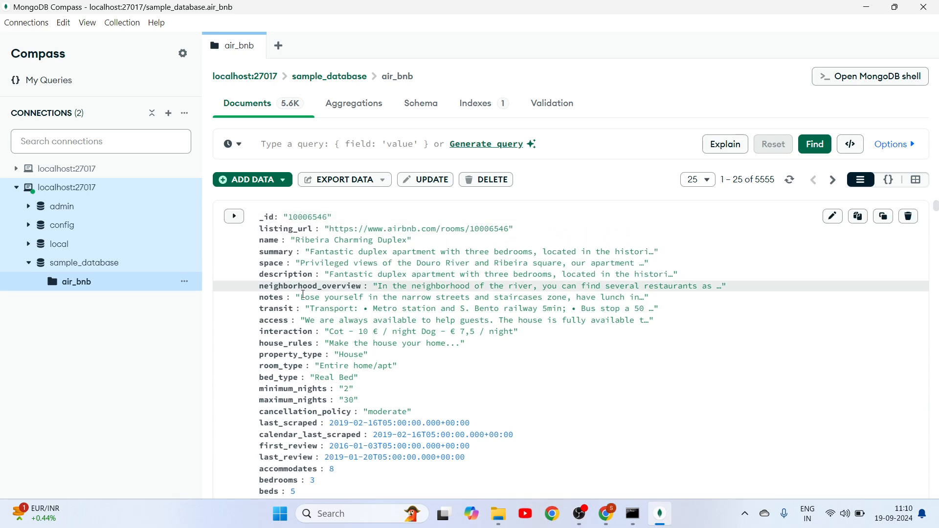
Pick out the maximum_nights field name in the first document and enter the query filter {"maximum_nights":""}
double_click(279, 401)
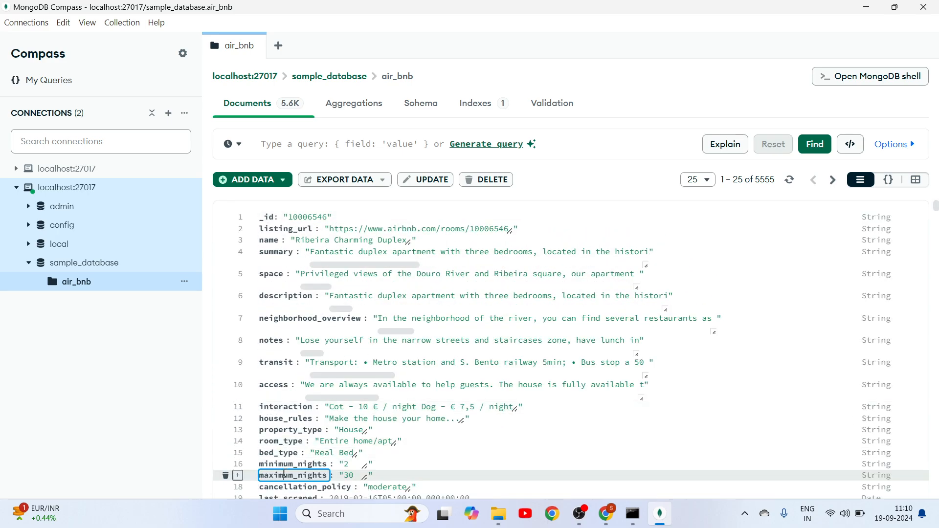
double_click(285, 475)
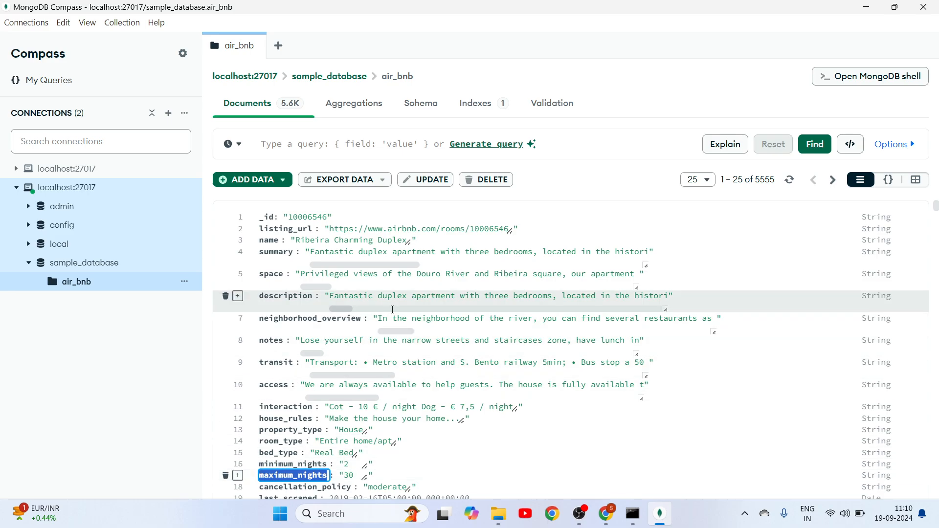
scroll(472, 294, down, 10)
scroll(472, 294, up, 3)
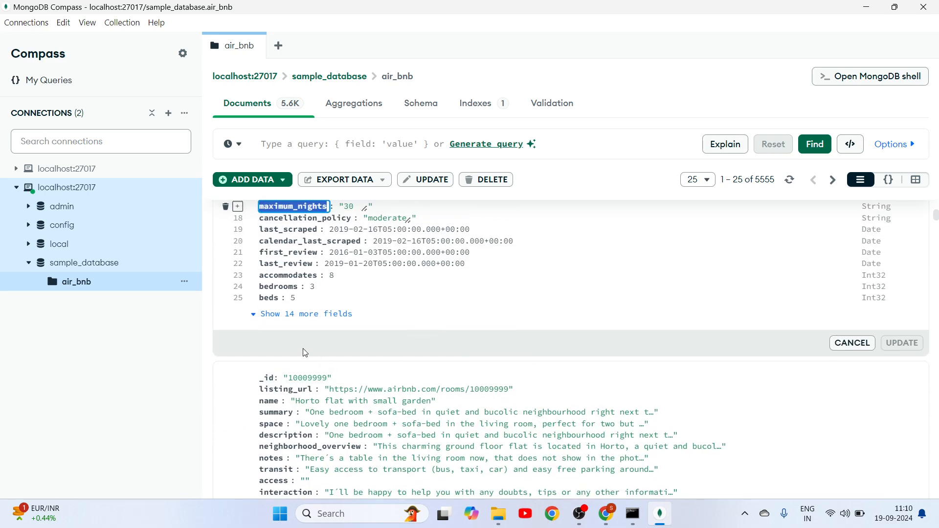
scroll(328, 339, up, 5)
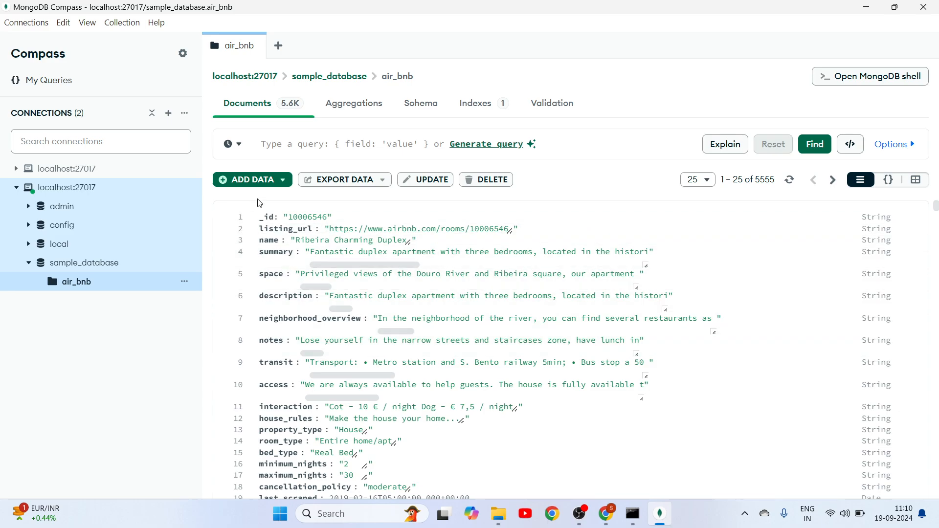
click(301, 147)
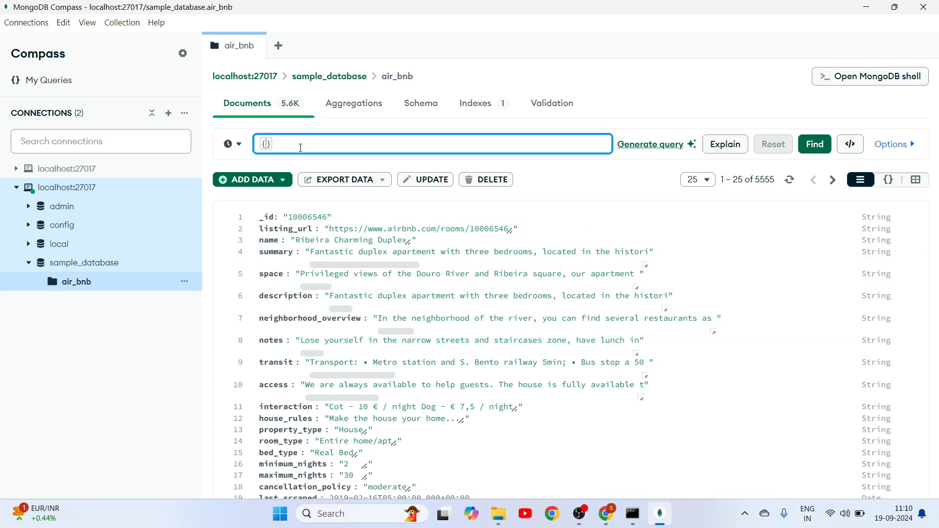
drag(274, 144, 263, 145)
click(268, 145)
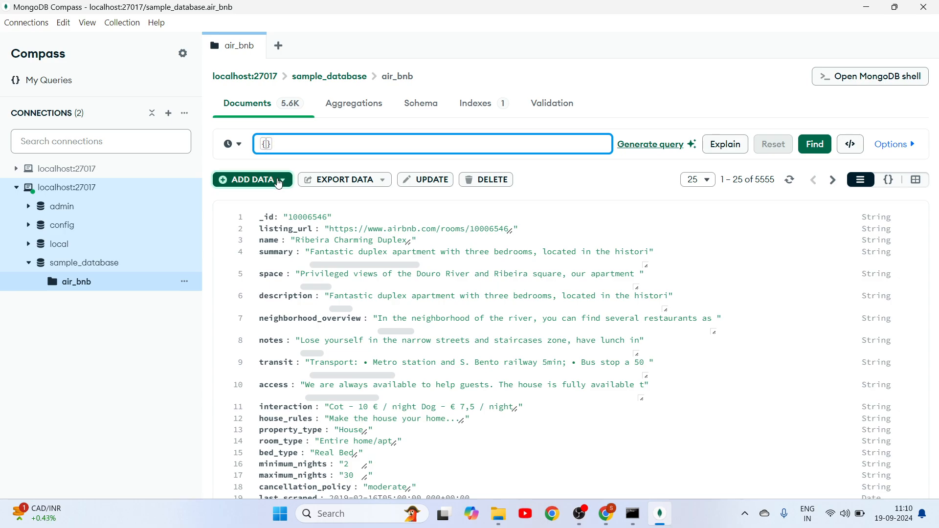
text("maximum_nights")
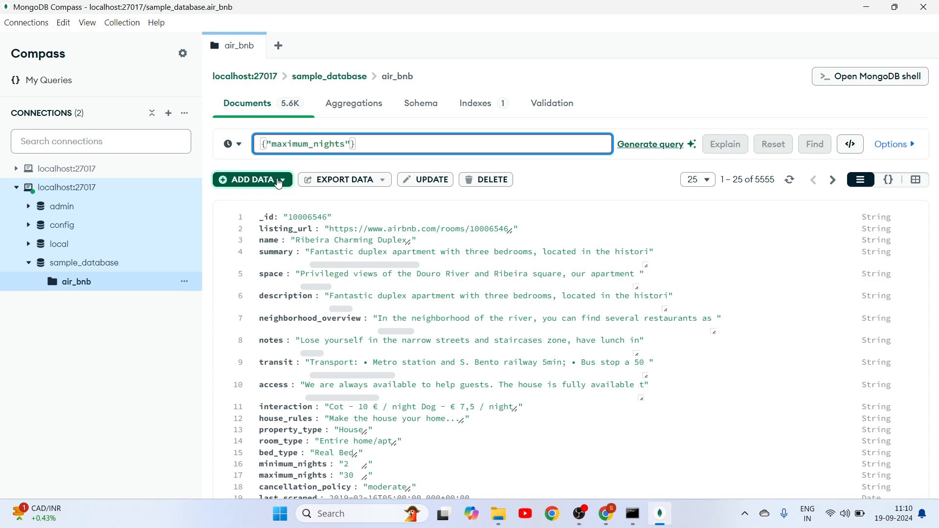
text(:")
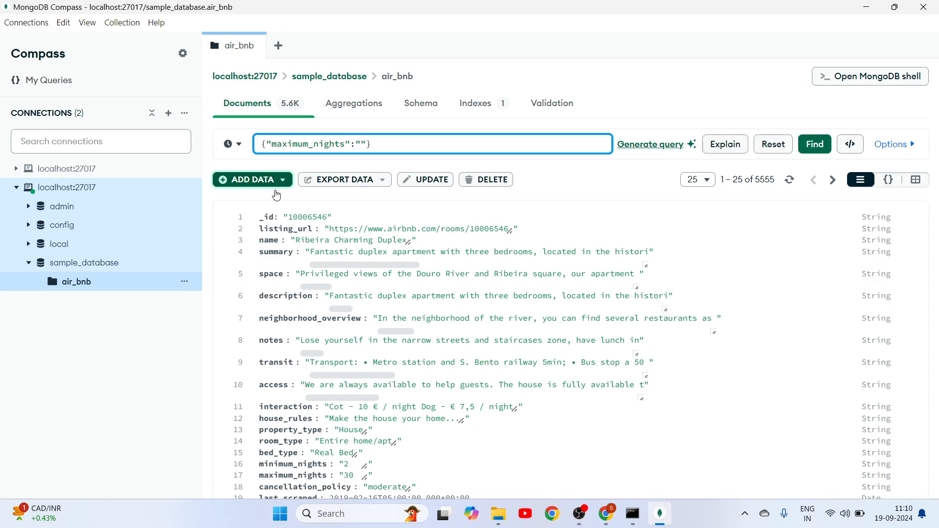
Complete the filter as {"maximum_nights":"365"} and run the query on the air_bnb collection
scroll(303, 289, down, 3)
click(345, 341)
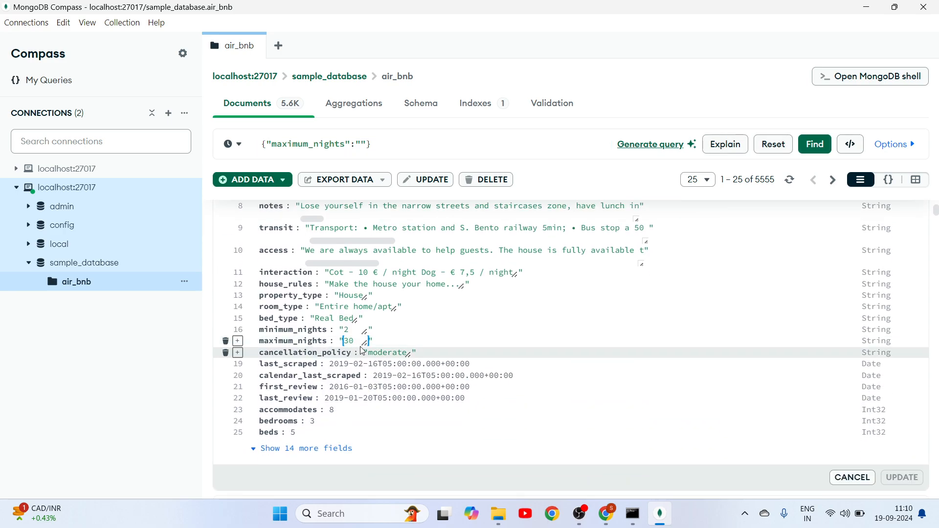
scroll(393, 341, up, 3)
click(361, 145)
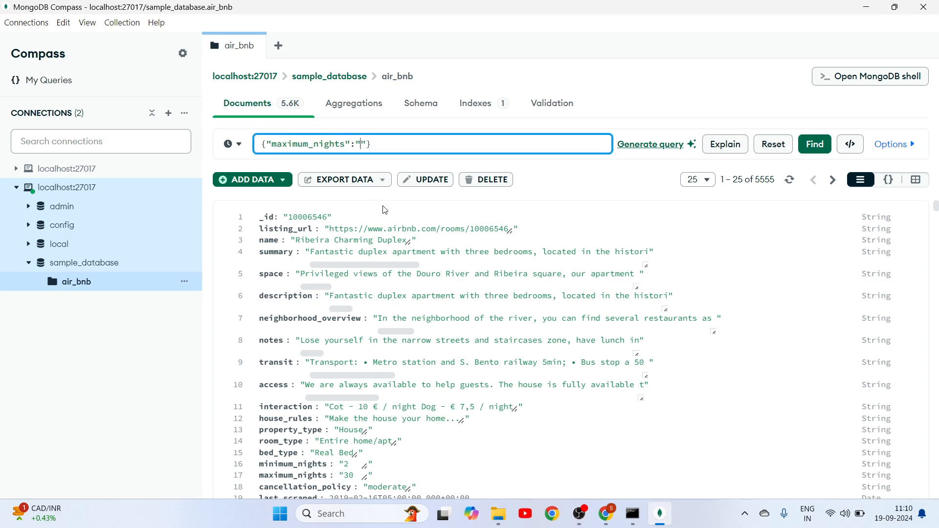
text(365)
key(ctrl+a)
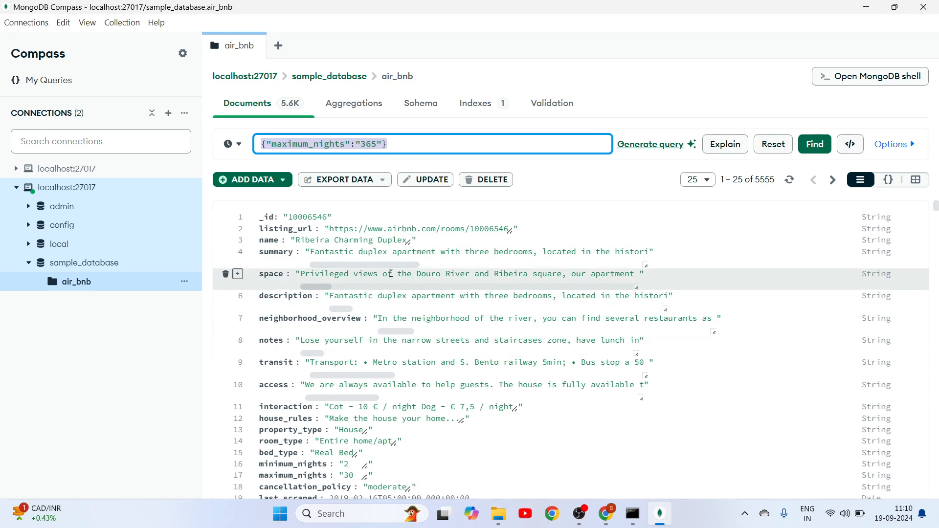
click(403, 147)
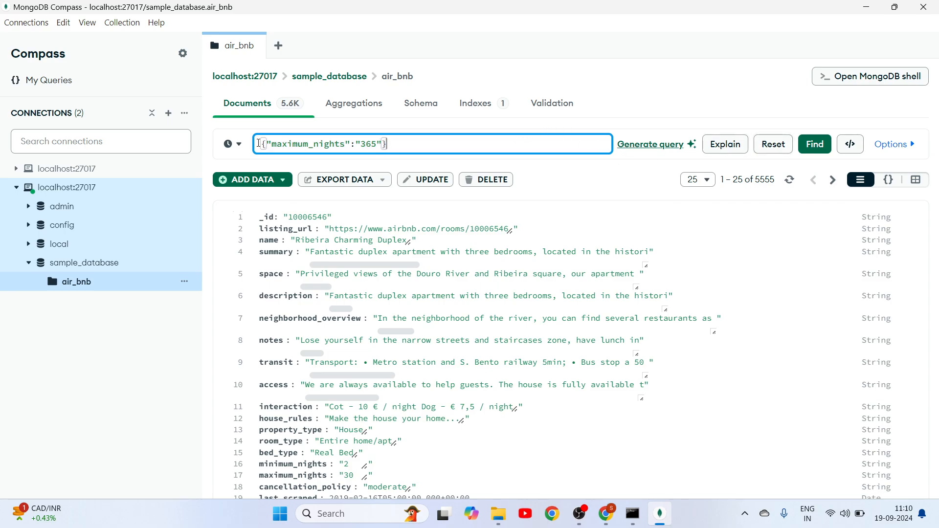
double_click(317, 145)
click(368, 145)
click(810, 151)
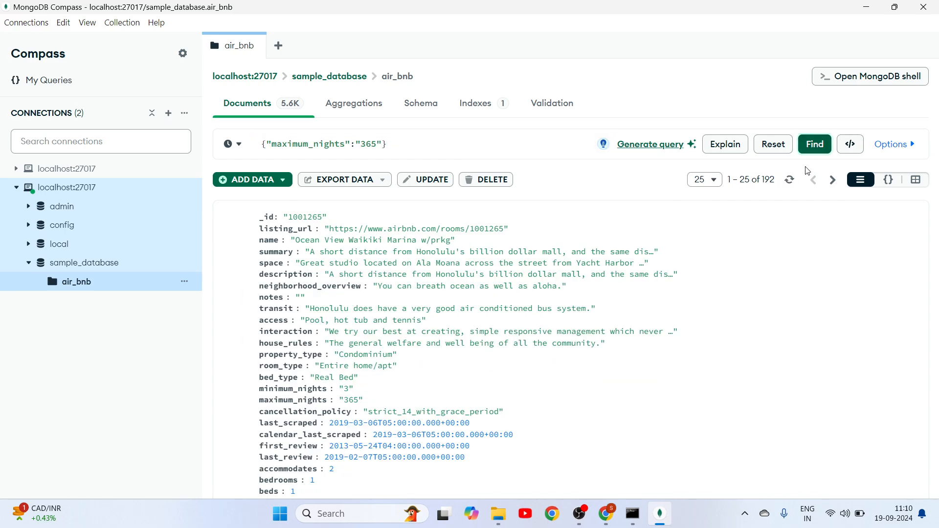
Check the number of matching documents and the maximum_nights value in several of the filtered listings
drag(761, 179, 777, 180)
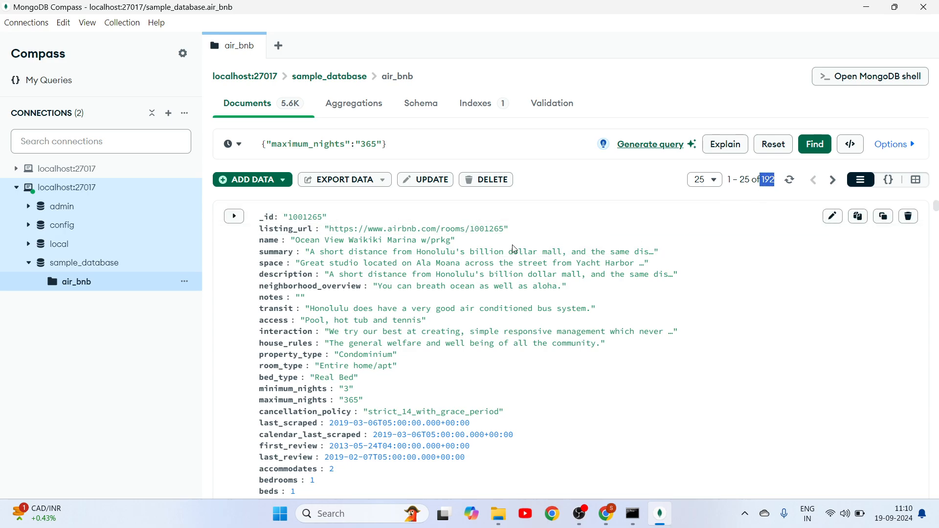
scroll(489, 281, down, 1)
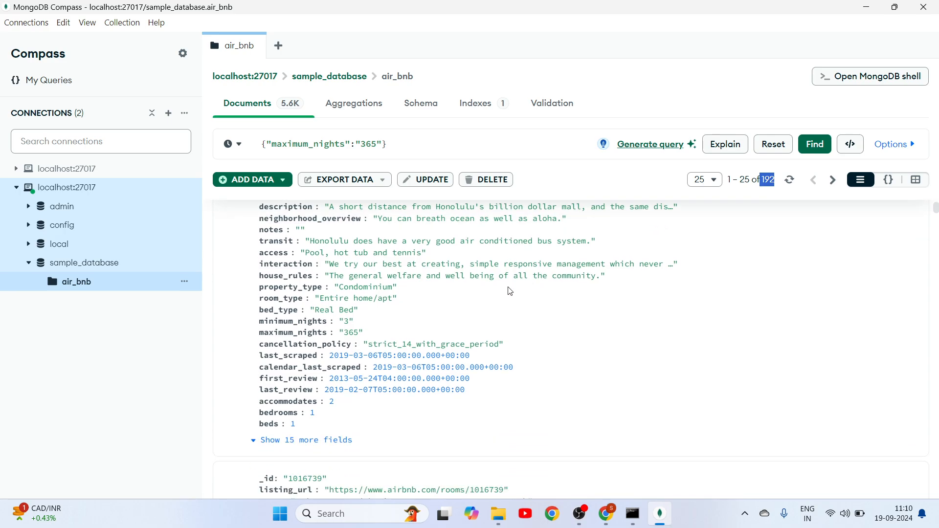
double_click(354, 332)
scroll(354, 333, down, 3)
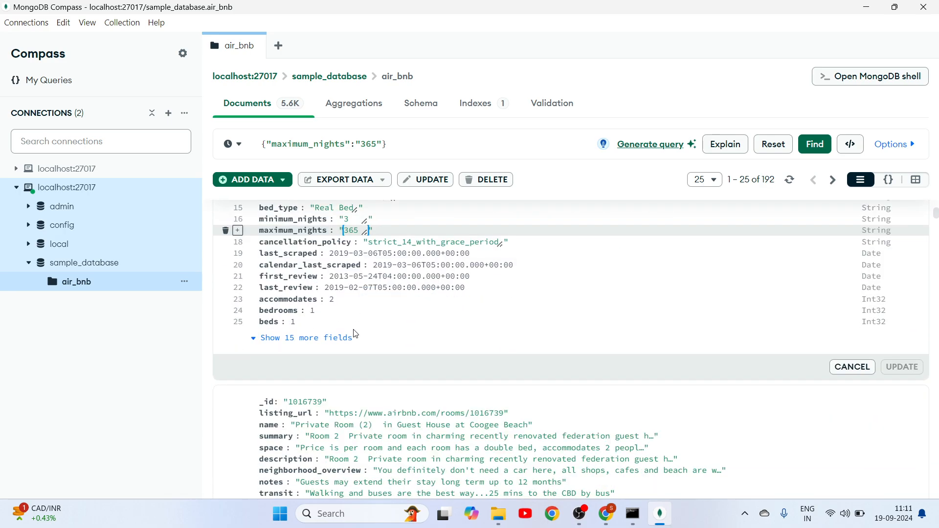
scroll(354, 333, down, 3)
scroll(355, 328, down, 5)
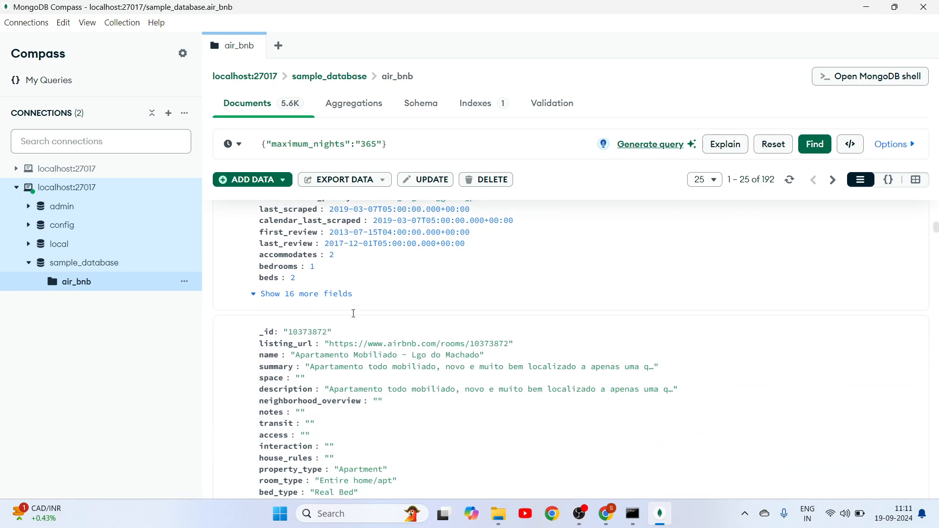
scroll(355, 317, down, 10)
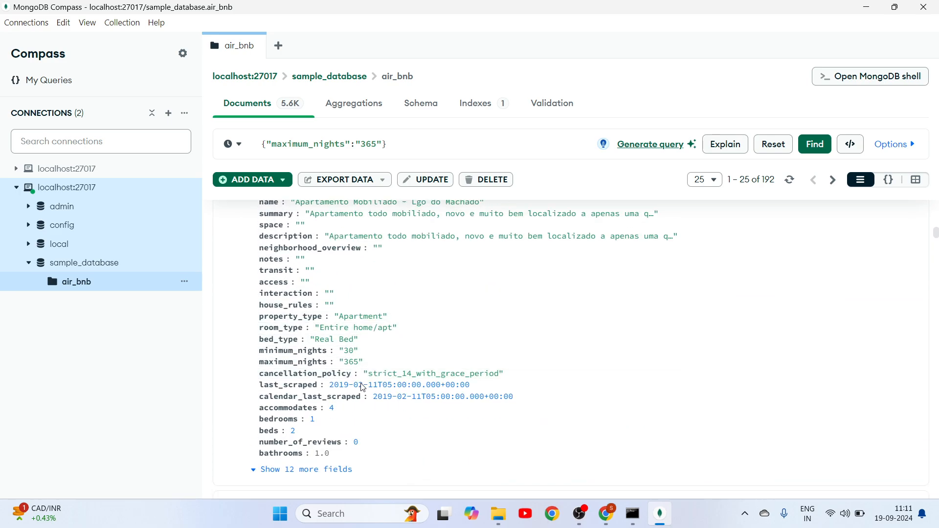
scroll(430, 323, up, 15)
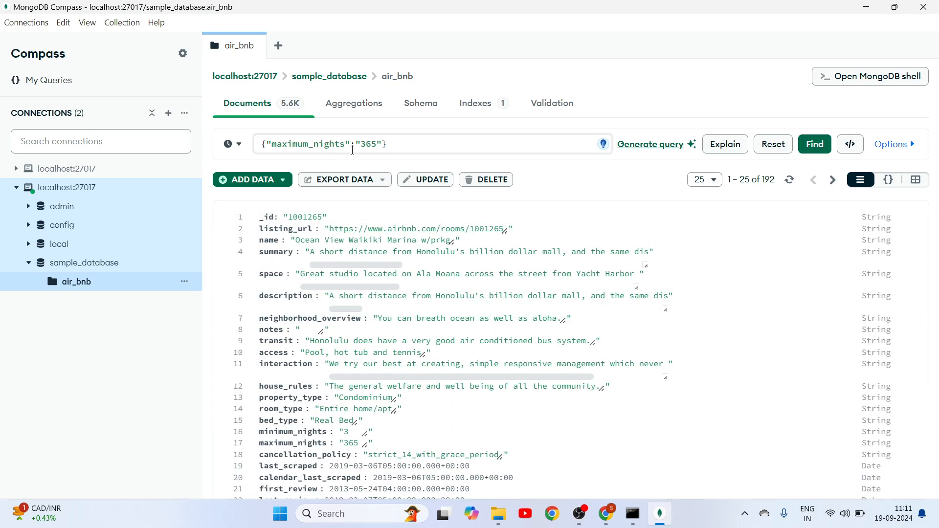
scroll(284, 322, down, 4)
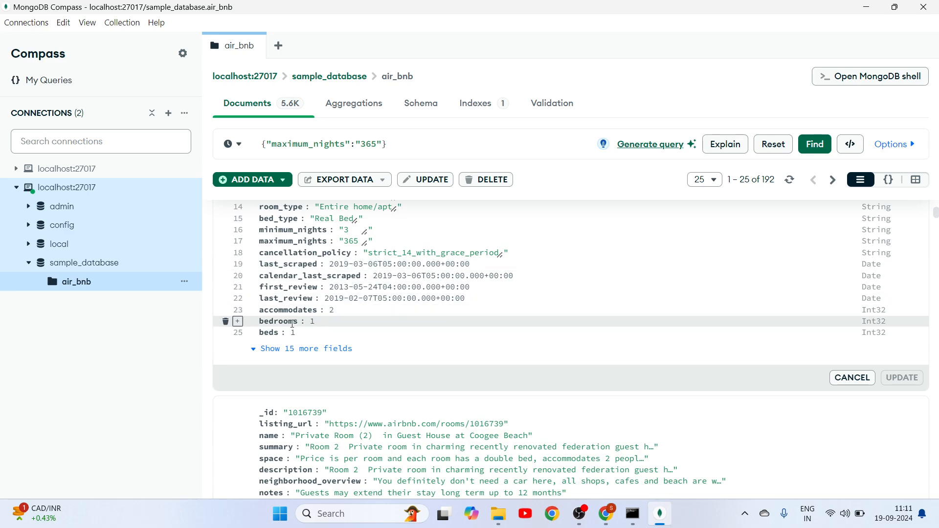
scroll(318, 329, down, 7)
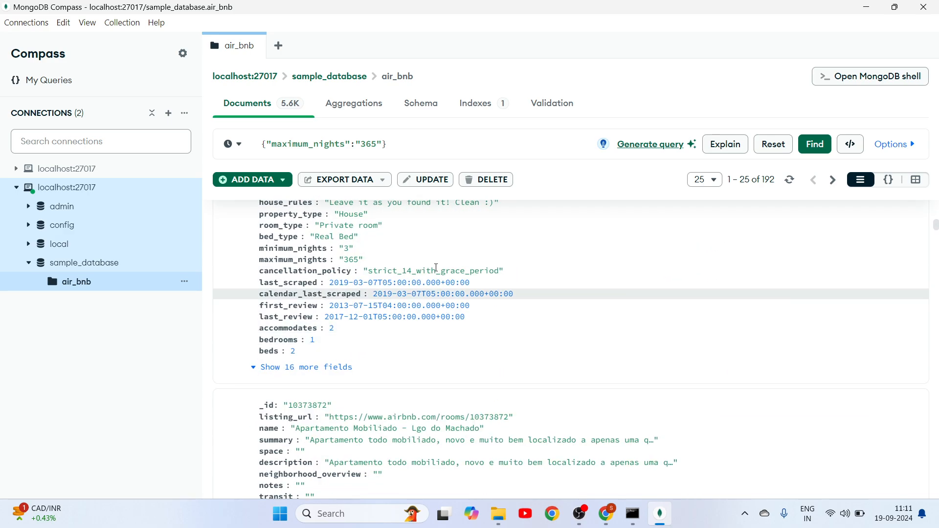
scroll(461, 236, up, 3)
scroll(461, 237, up, 6)
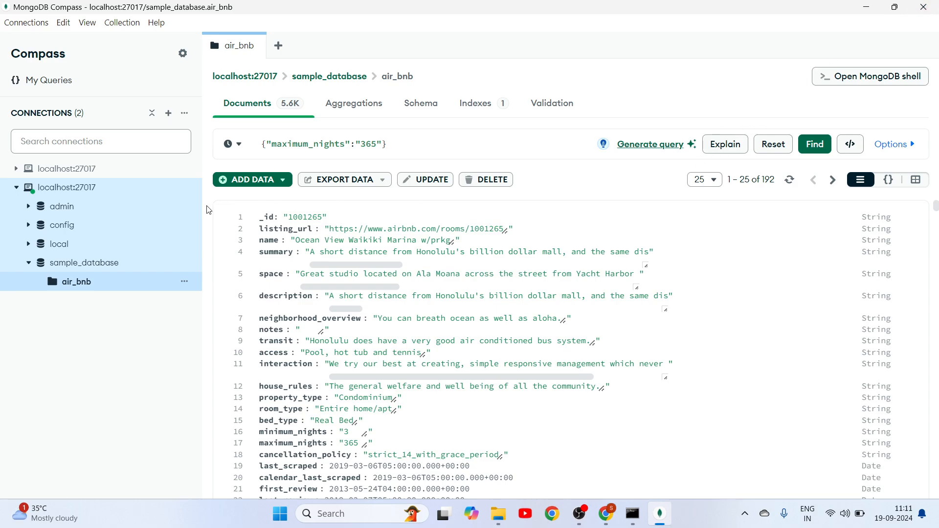
Close MongoDB Compass, switch to the administrator Command Prompt and stop the service with net stop MongoDB, then minimize the prompt
click(929, 6)
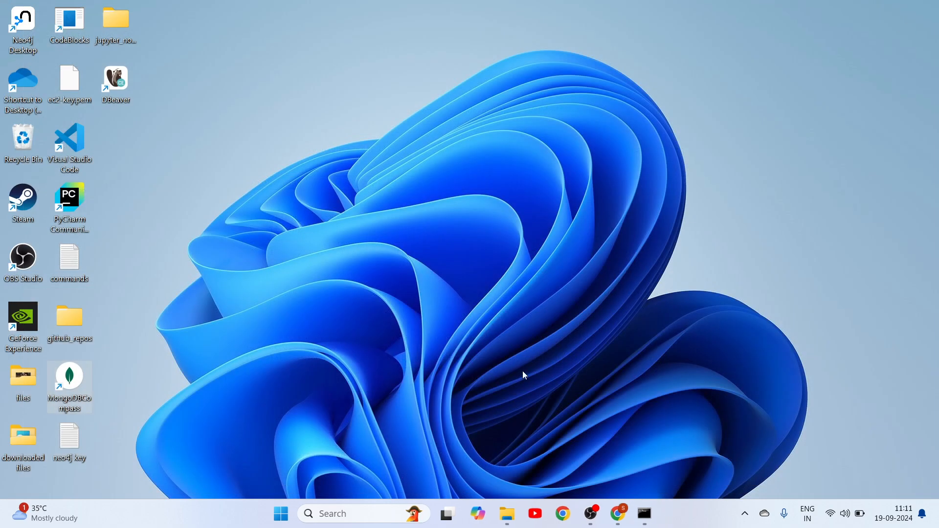
click(645, 514)
click(431, 230)
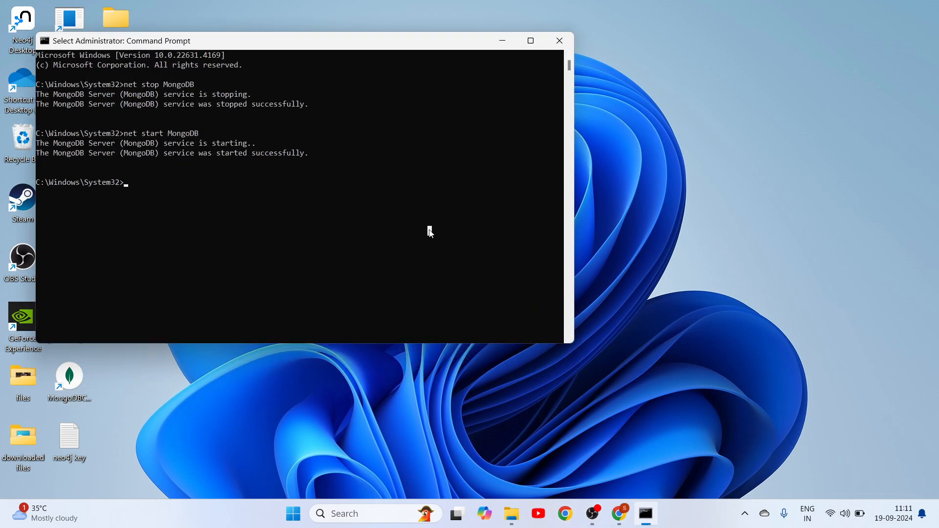
key(Escape)
key(Up)
key(Up)
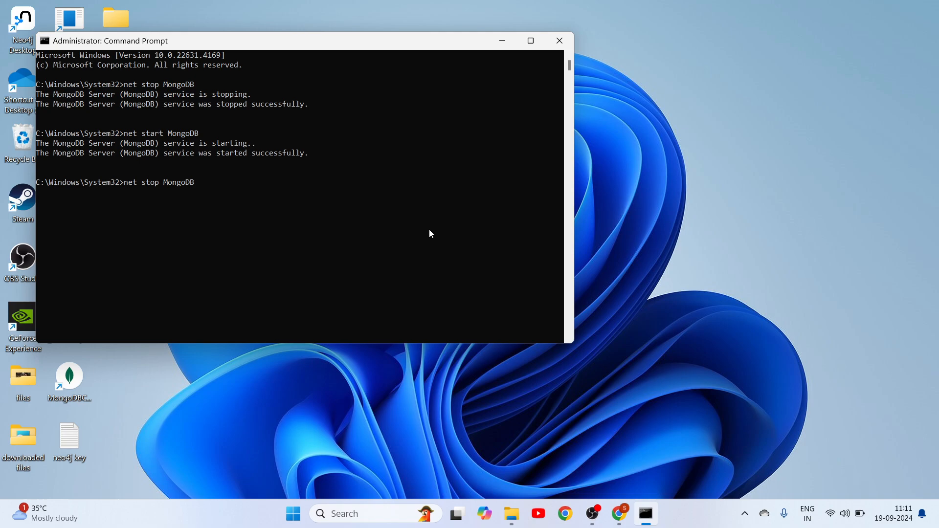
key(Return)
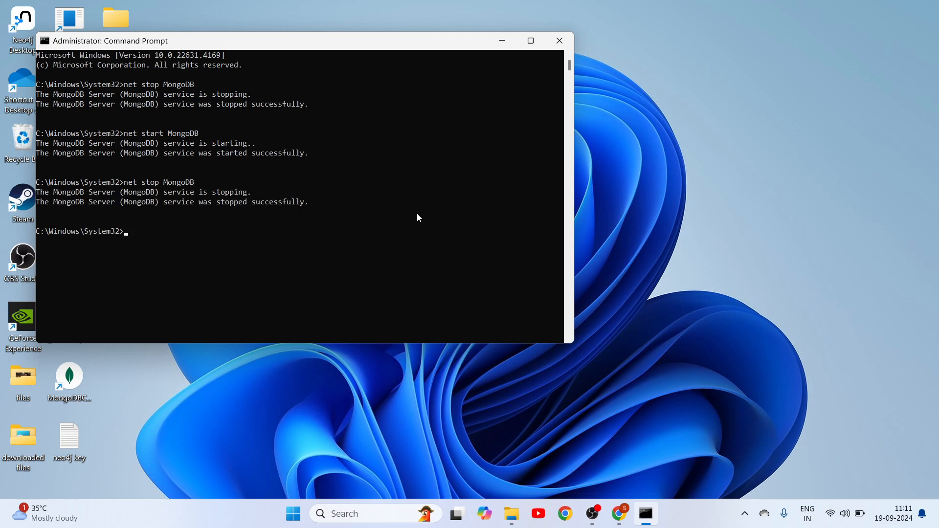
click(502, 42)
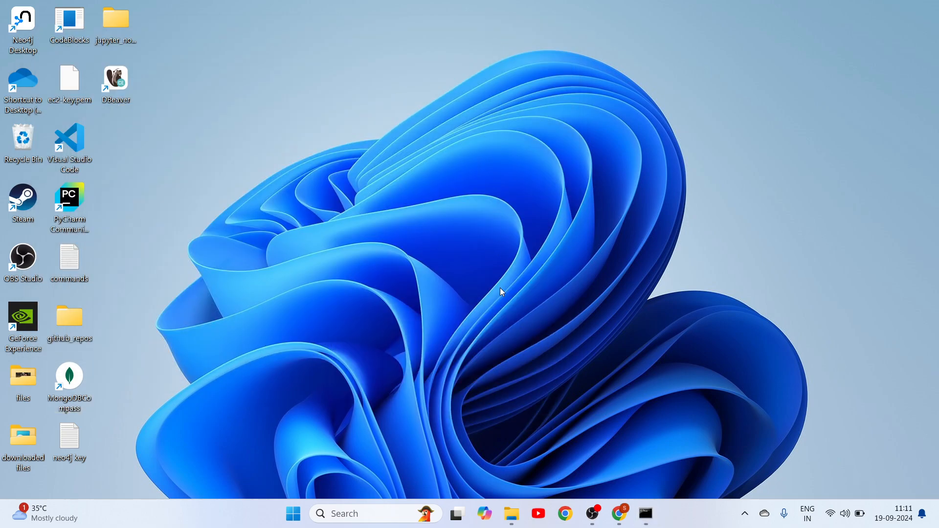